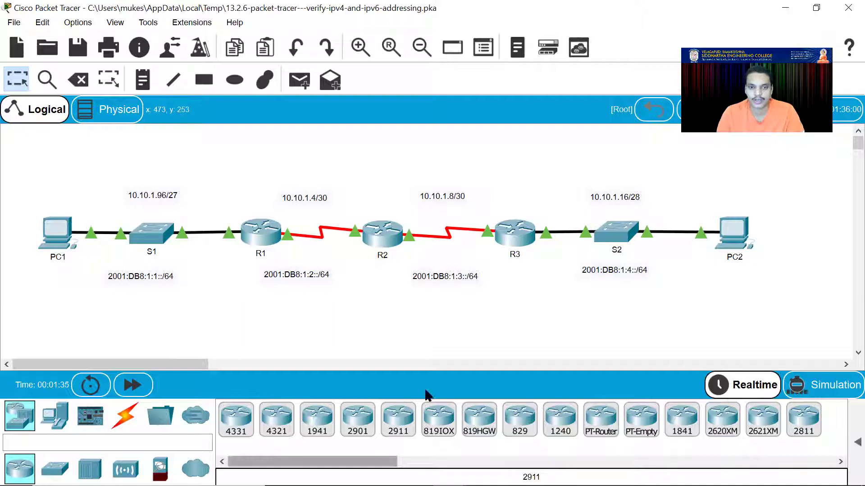
Step: Bring up the PT Activity instructions from the beginning and widen their window to fit the addressing table's subnet mask column
mouse_move(483, 473)
mouse_move(448, 472)
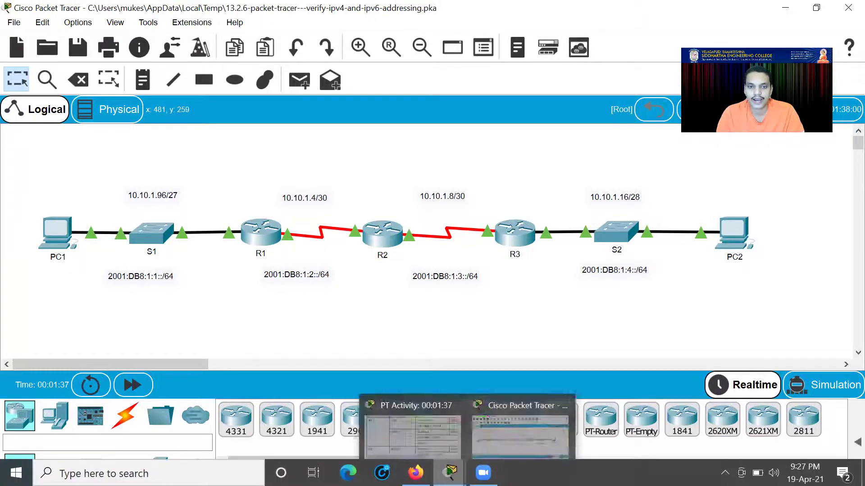
left_click(380, 418)
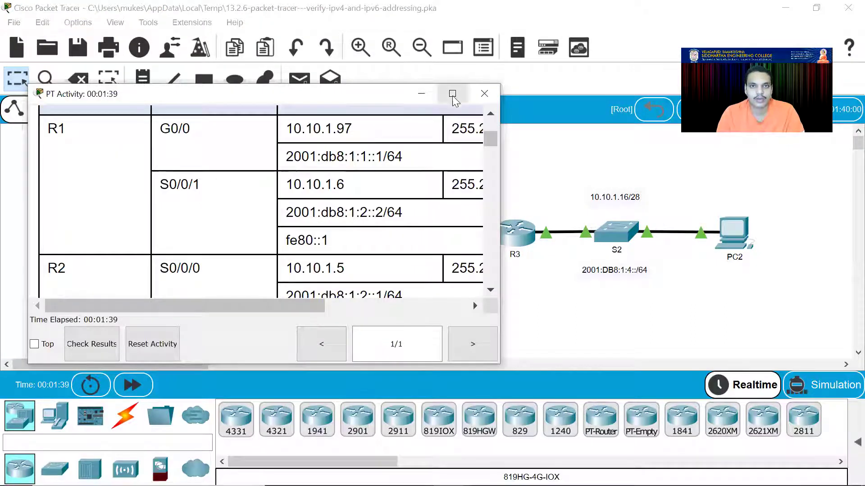
scroll(315, 208, "up", 3)
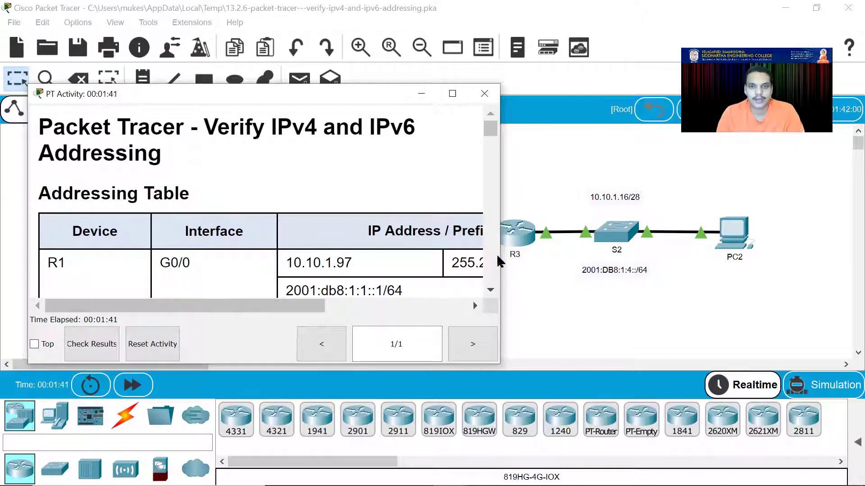
left_click_drag(501, 256, 657, 256)
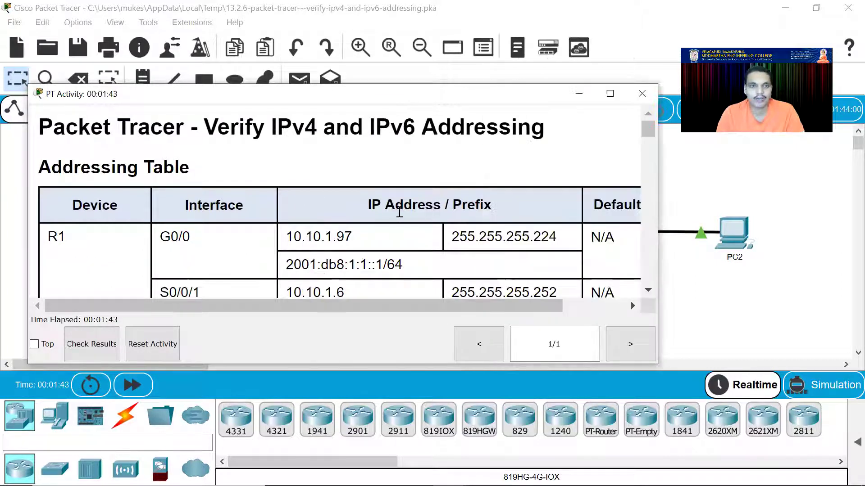
Step: Read through the addressing table, objectives, background and Step 1 of the activity instructions, enlarging the instructions window's height
scroll(397, 209, "down", 3)
scroll(392, 213, "down", 7)
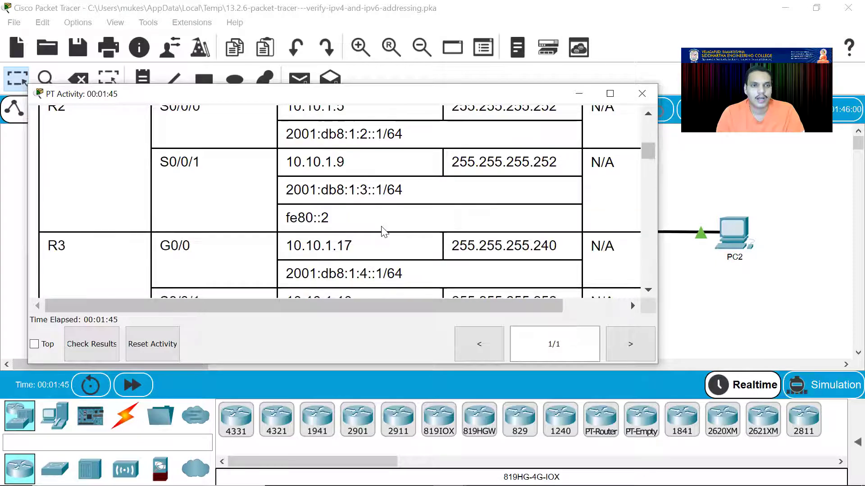
scroll(364, 241, "down", 2)
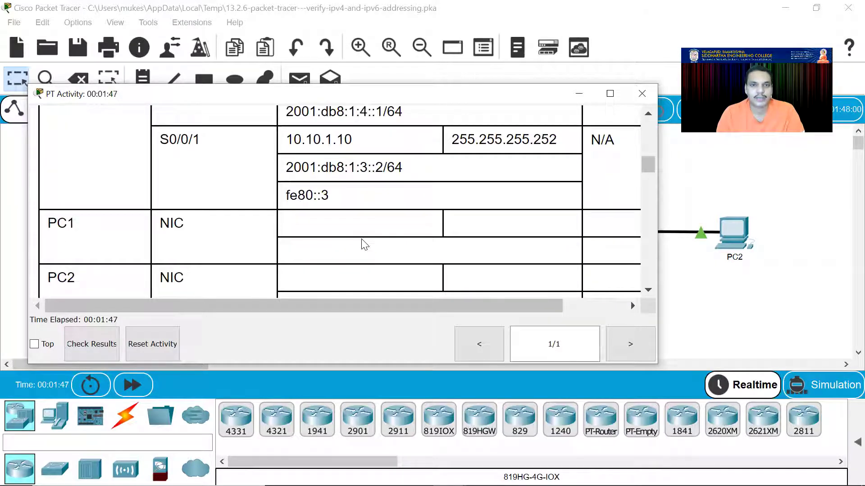
scroll(354, 240, "down", 2)
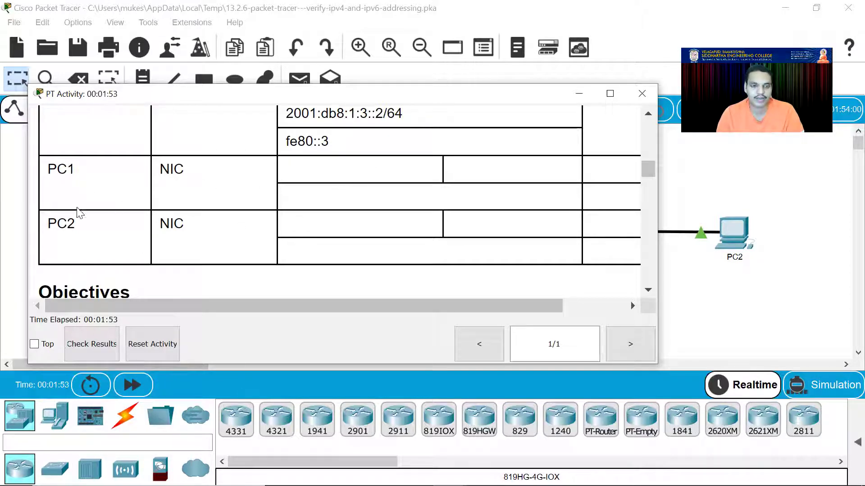
scroll(342, 223, "down", 2)
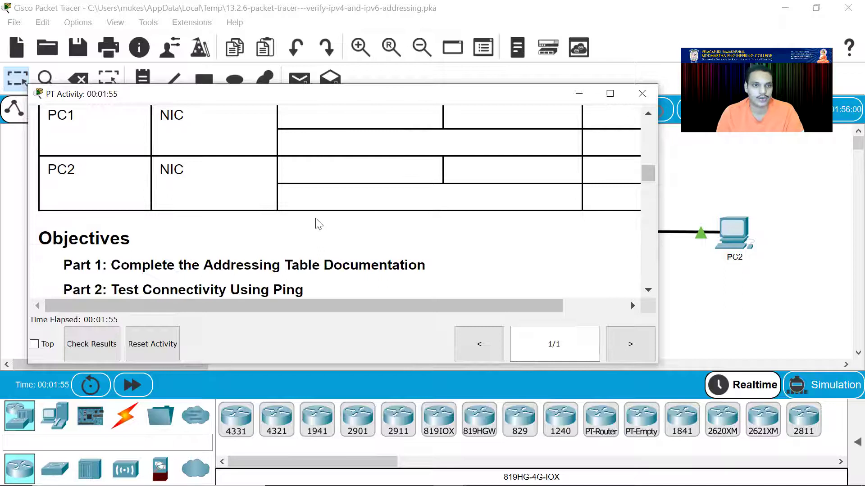
scroll(317, 224, "down", 2)
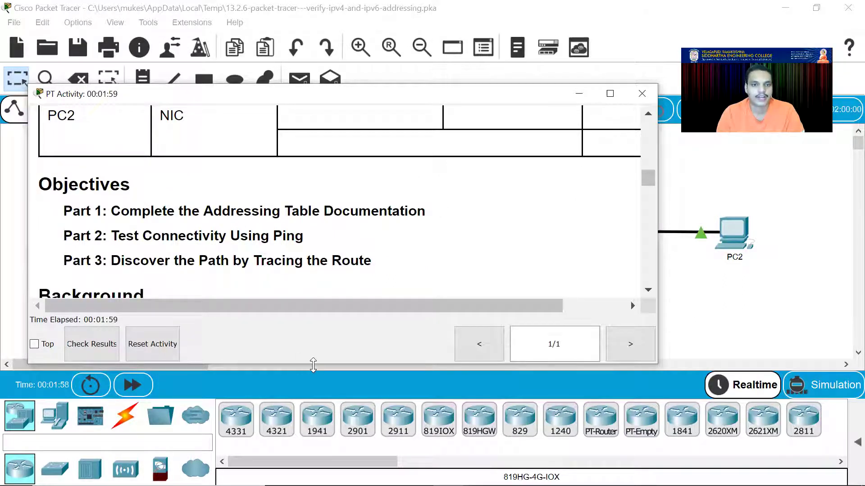
left_click_drag(313, 366, 313, 442)
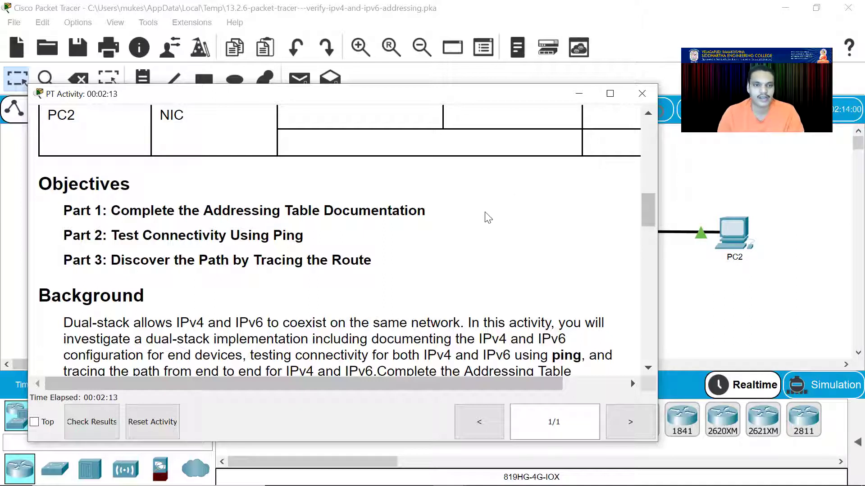
scroll(488, 223, "down", 2)
scroll(488, 223, "down", 2)
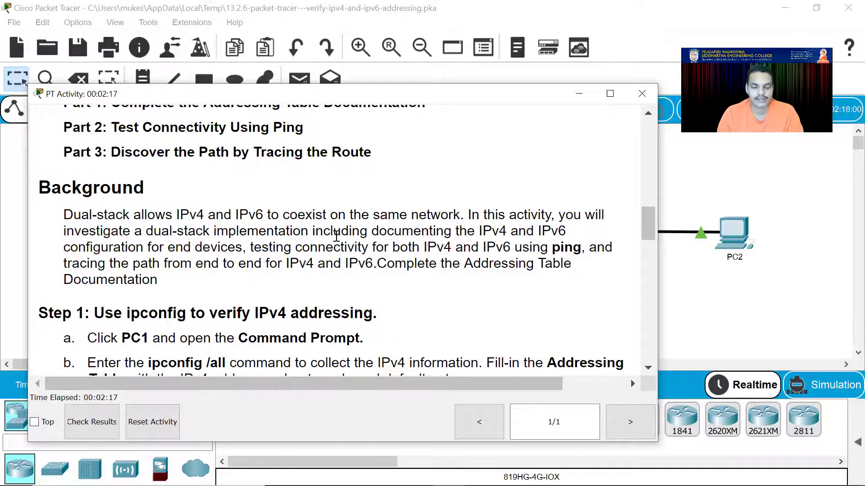
scroll(338, 235, "down", 4)
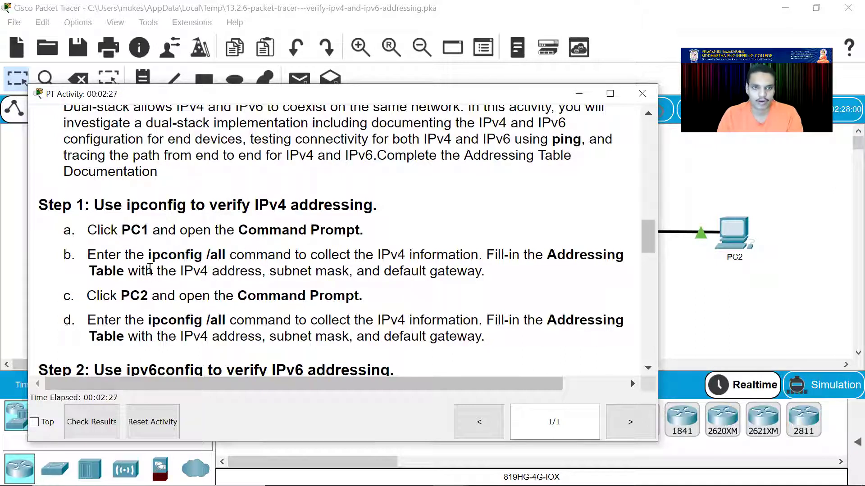
Step: Copy the ipconfig /all command from Step 1b and minimize the instructions window
left_click_drag(148, 255, 225, 260)
key("ctrl+c")
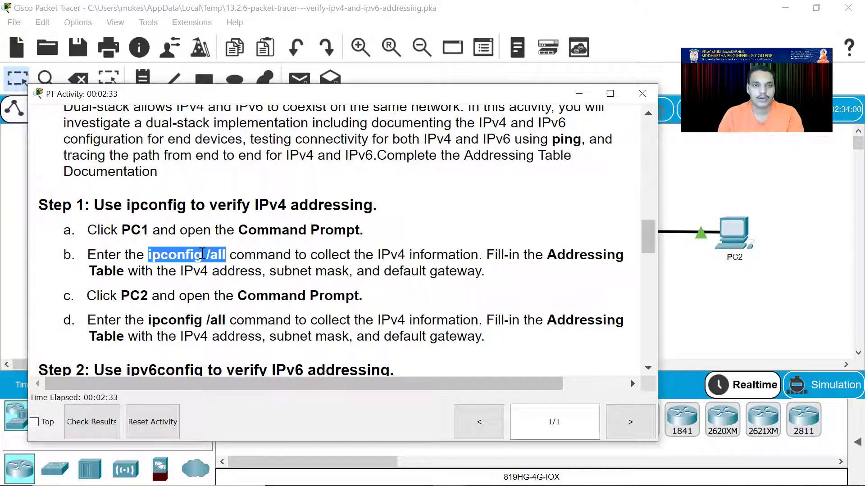
left_click(579, 94)
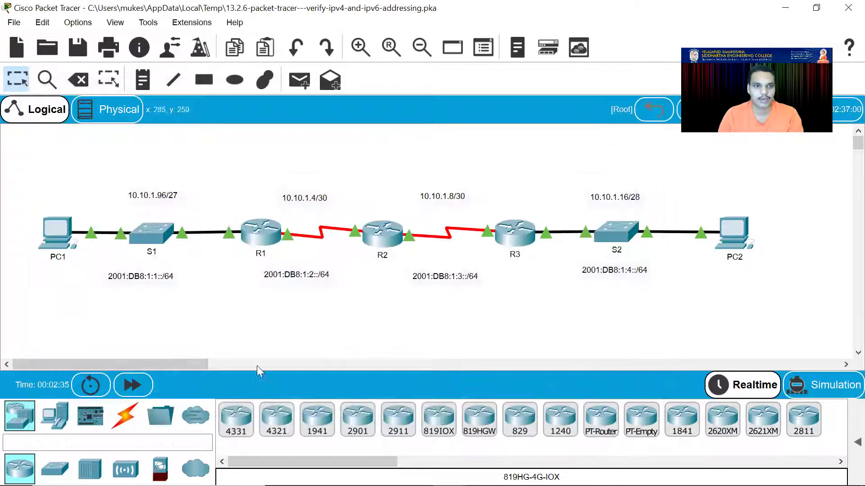
Step: Open PC1's Command Prompt and run the copied ipconfig /all command
left_click(53, 235)
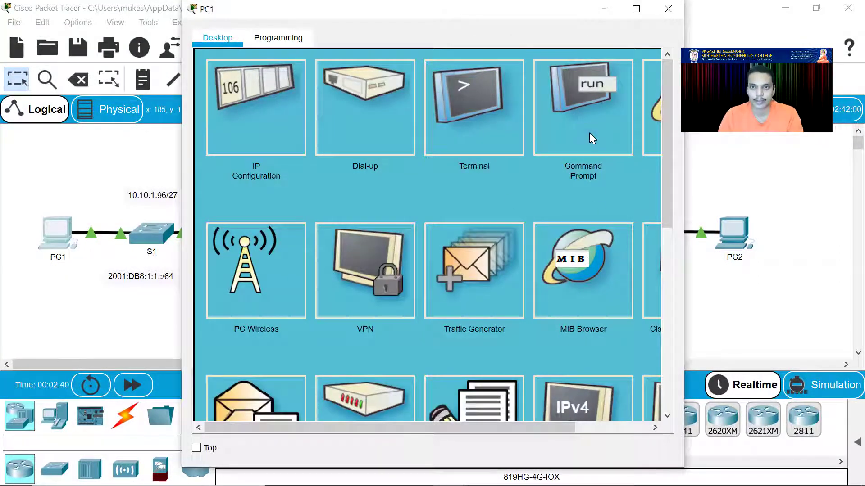
left_click(585, 105)
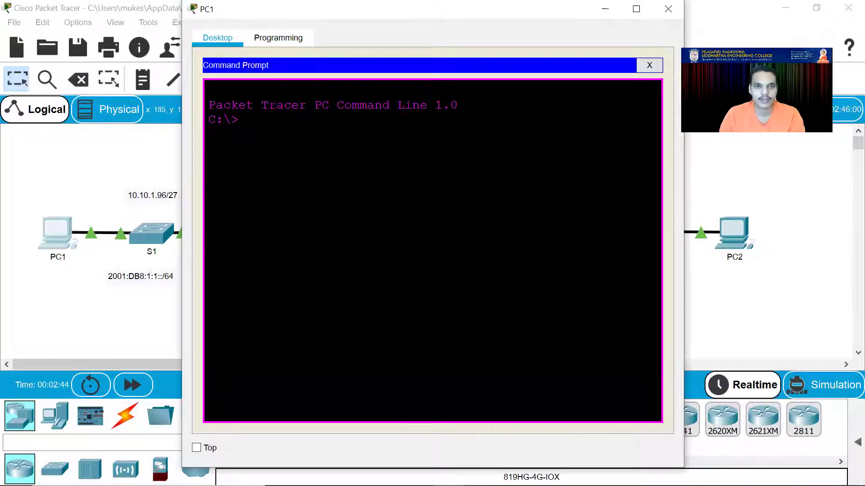
right_click(245, 122)
left_click(275, 141)
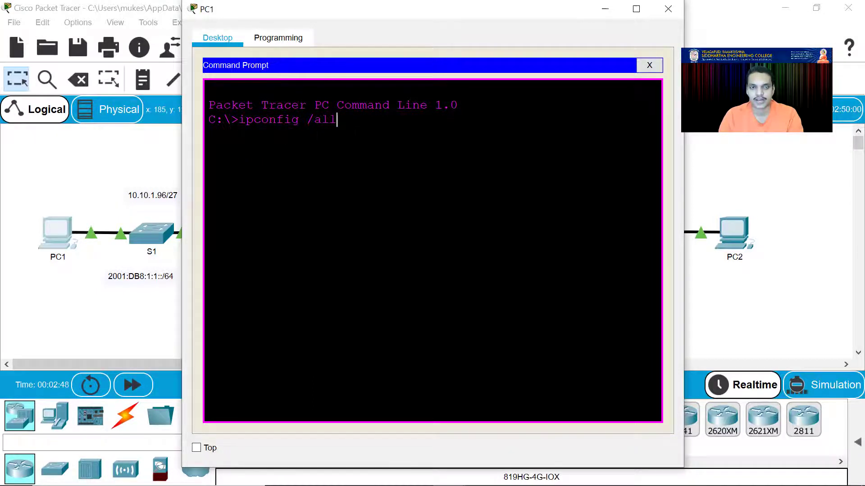
key("Return")
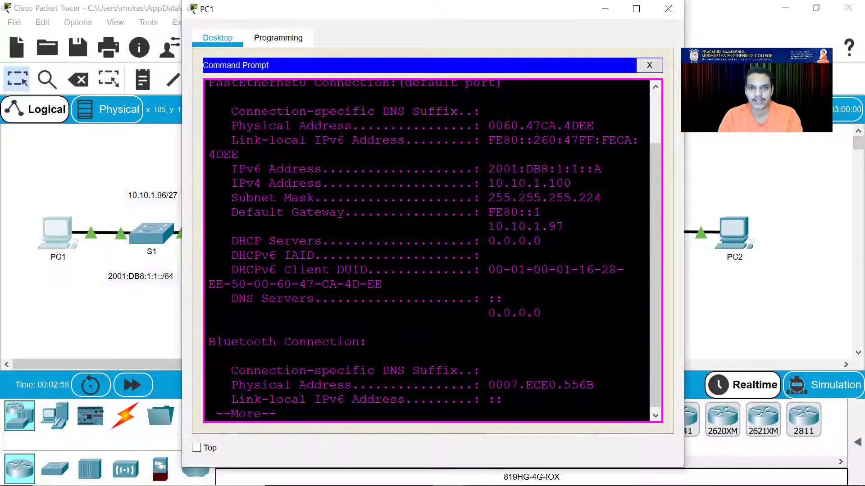
Step: Examine PC1's IPv4 address, subnet mask and default gateway in the output, checking them against what Step 1b asks for
left_click_drag(488, 184, 570, 184)
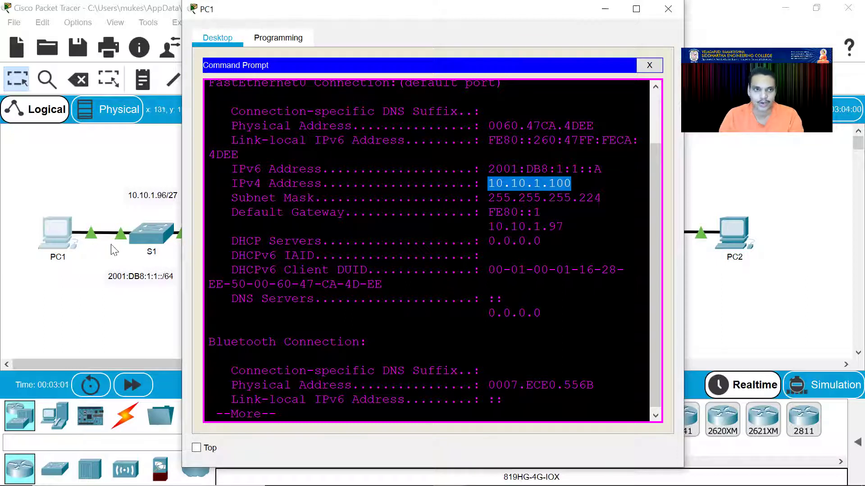
left_click_drag(488, 198, 602, 198)
left_click_drag(488, 213, 540, 213)
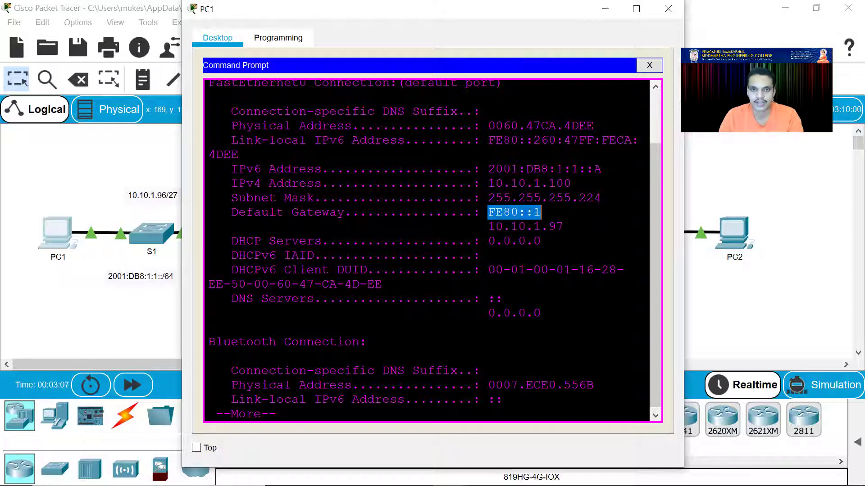
left_click_drag(489, 227, 563, 226)
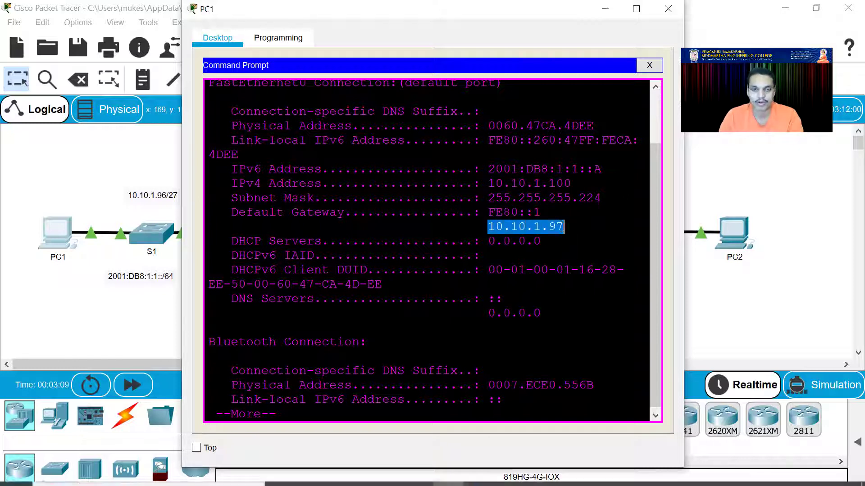
mouse_move(450, 481)
left_click(329, 399)
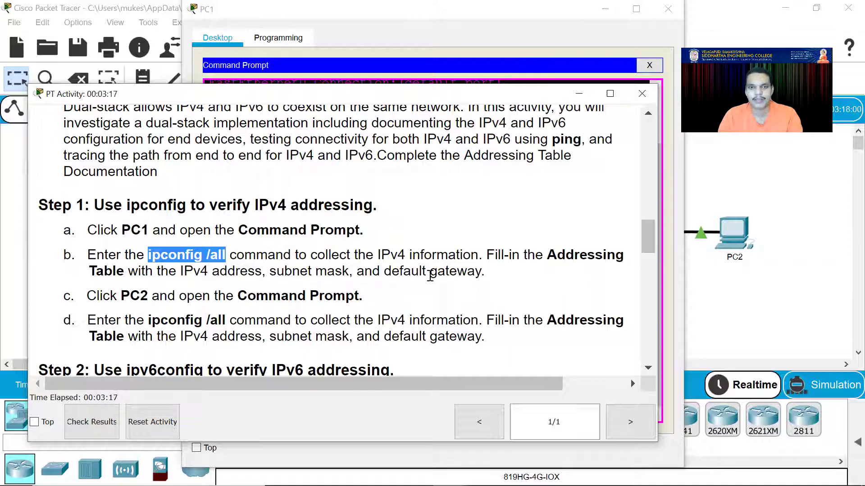
left_click(670, 261)
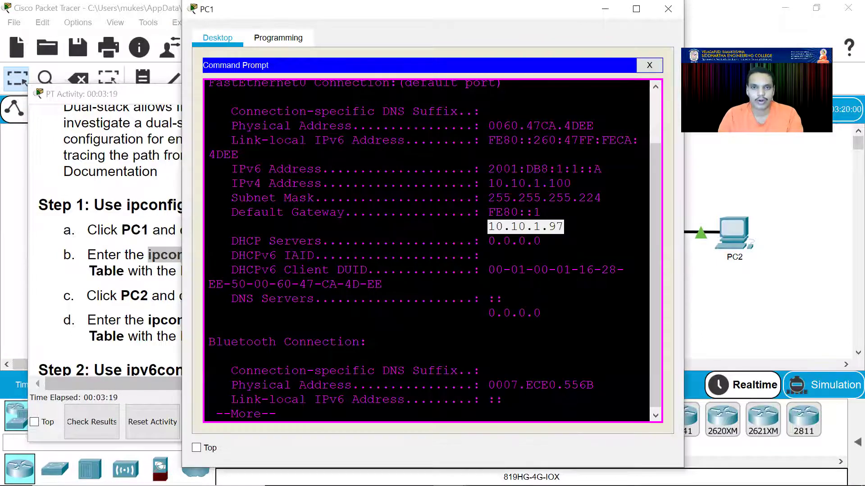
left_click_drag(488, 183, 571, 183)
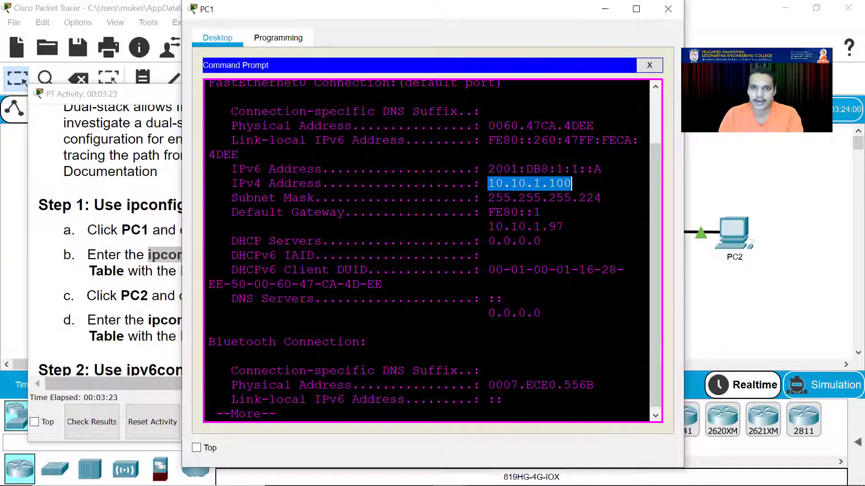
left_click_drag(488, 198, 602, 198)
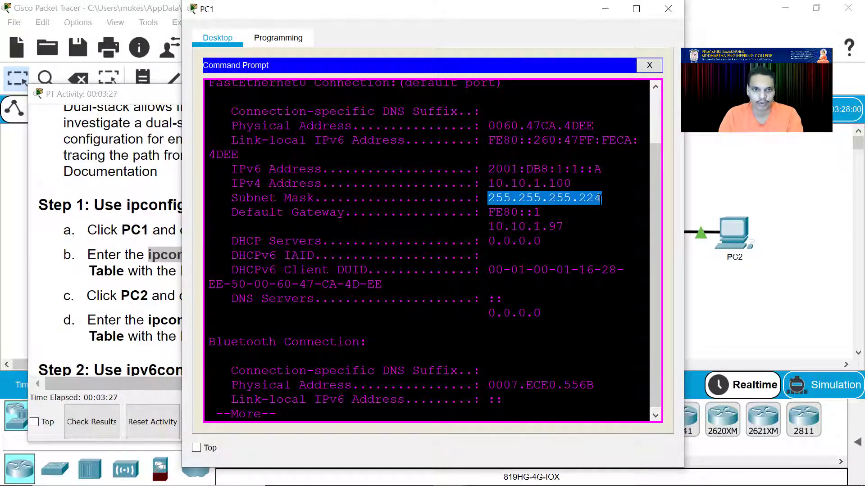
left_click_drag(488, 226, 563, 227)
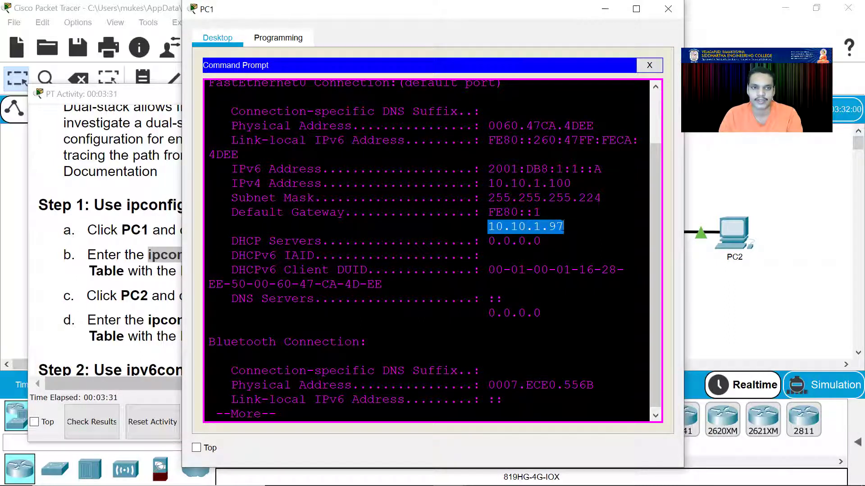
Step: Review the PC1 and PC2 rows of the addressing table and the PC2 tasks in the activity instructions
left_click(131, 252)
scroll(131, 253, "up", 10)
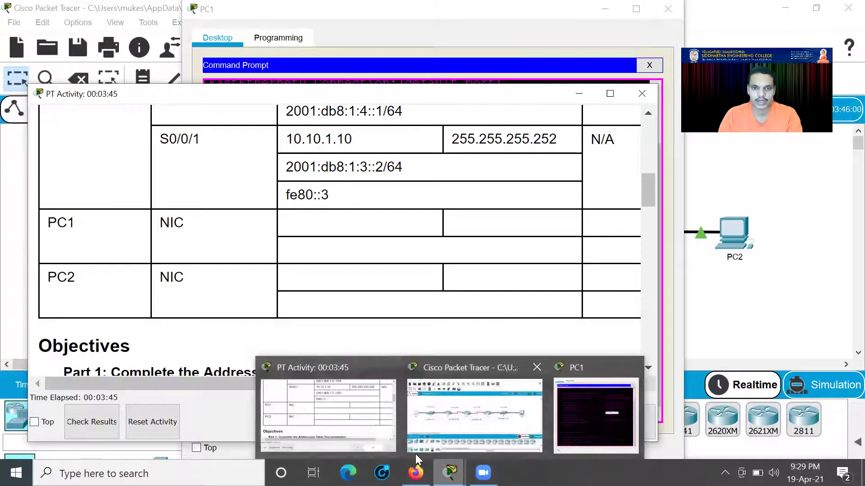
scroll(346, 255, "down", 10)
scroll(347, 255, "down", 3)
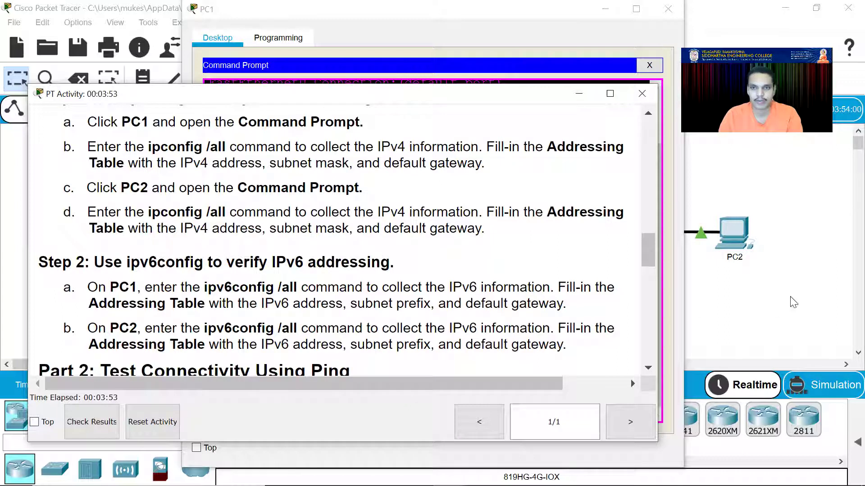
Step: Open PC2's Command Prompt and run the copied ipconfig /all command
left_click(735, 239)
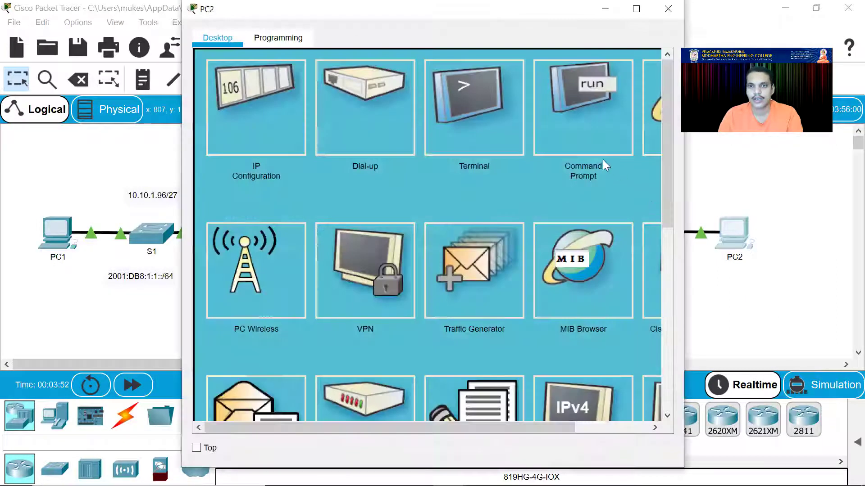
left_click(571, 113)
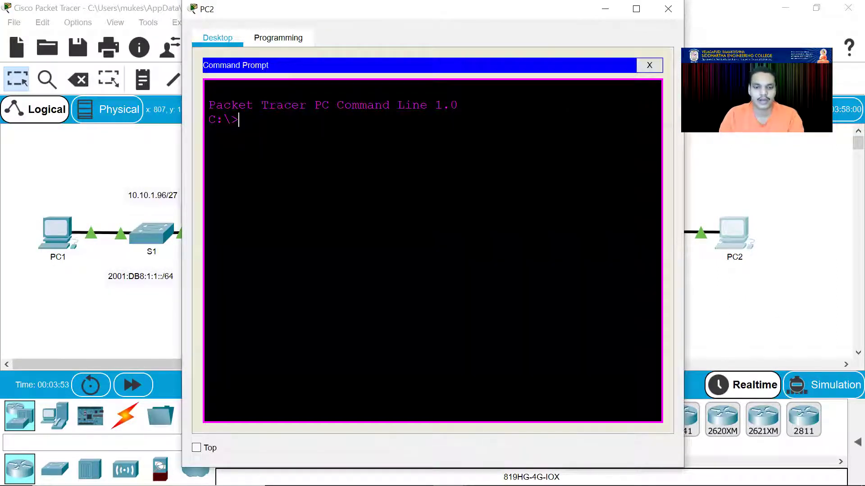
right_click(247, 125)
left_click(280, 145)
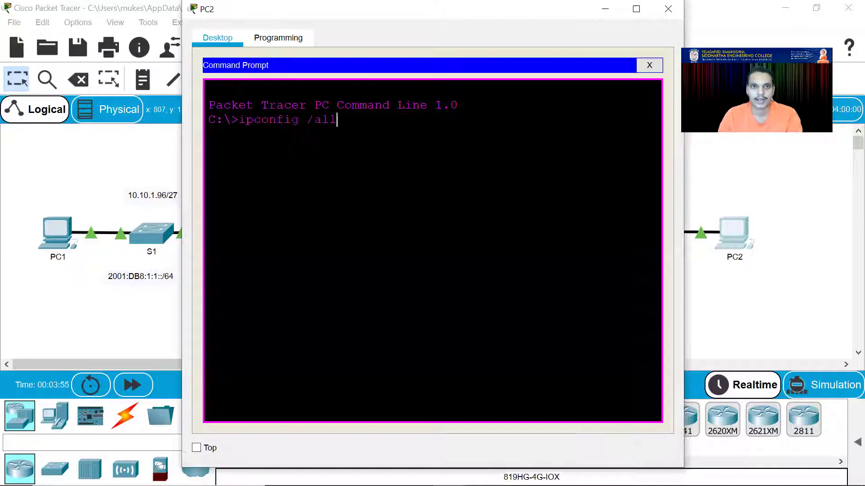
key("Return")
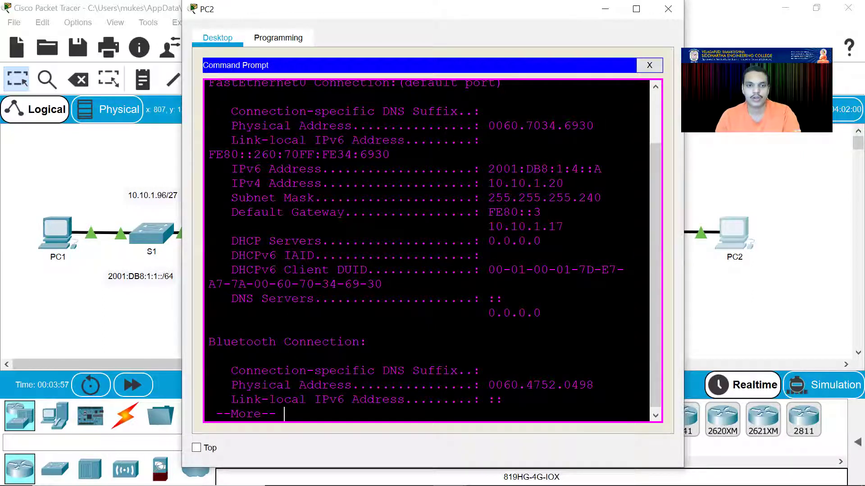
Step: Examine PC2's IPv4 address, subnet mask and default gateway in the output, and return to the activity instructions
mouse_move(564, 184)
left_mouse_down()
mouse_move(499, 184)
mouse_move(563, 184)
left_mouse_up()
left_click_drag(488, 198, 600, 198)
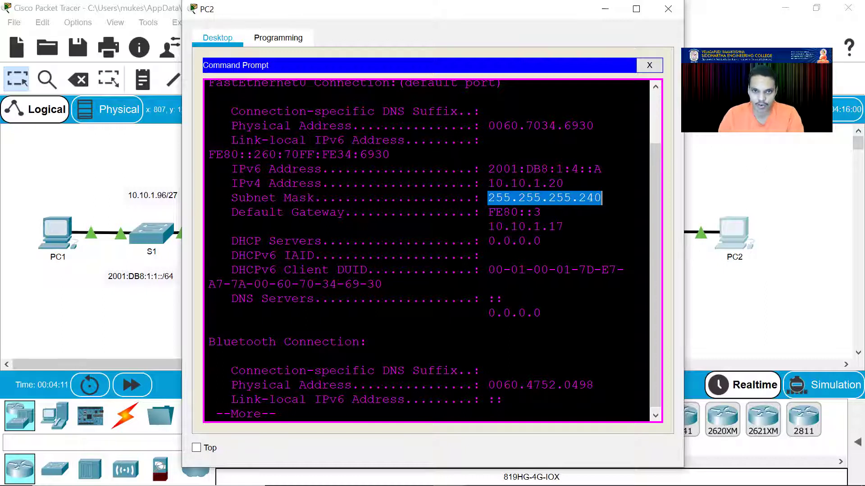
left_click_drag(489, 227, 563, 226)
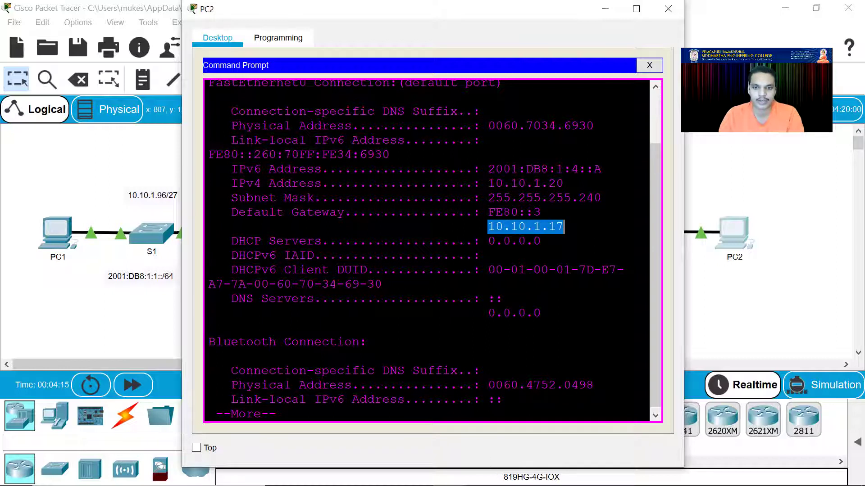
left_click(449, 473)
left_click(311, 411)
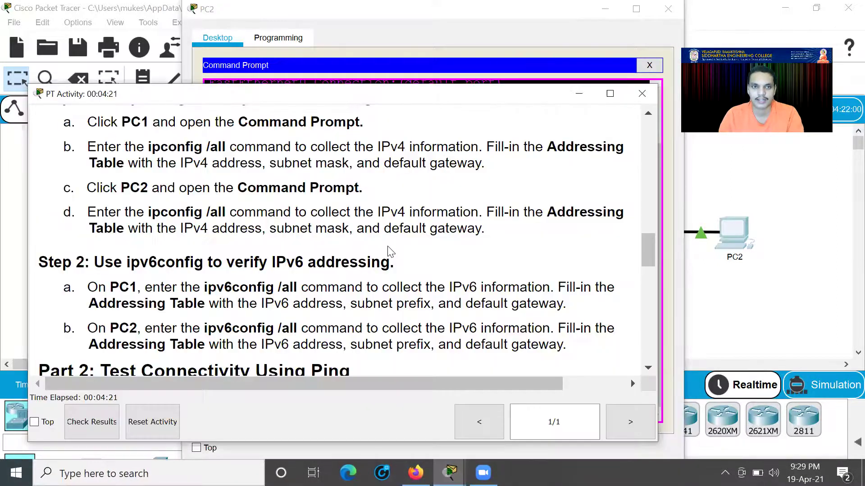
Step: Return to PC1's Command Prompt and page through the rest of the ipconfig /all output until the prompt is free
scroll(286, 239, "up", 5)
scroll(259, 250, "down", 5)
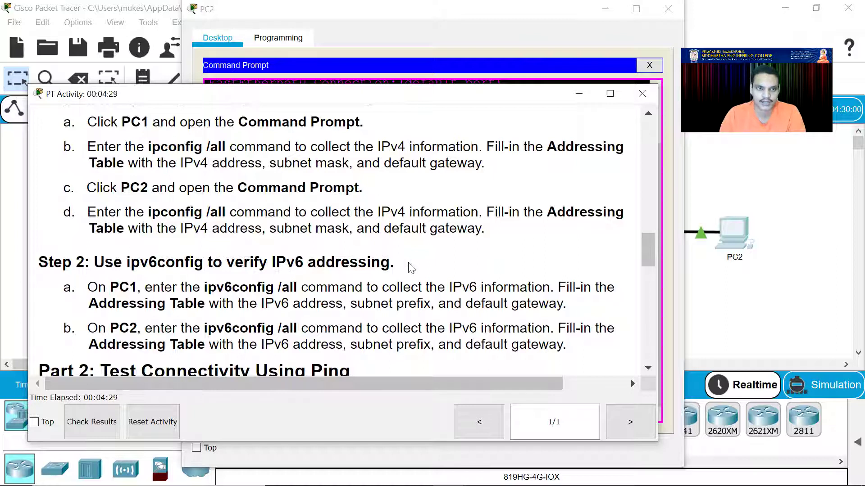
mouse_move(449, 473)
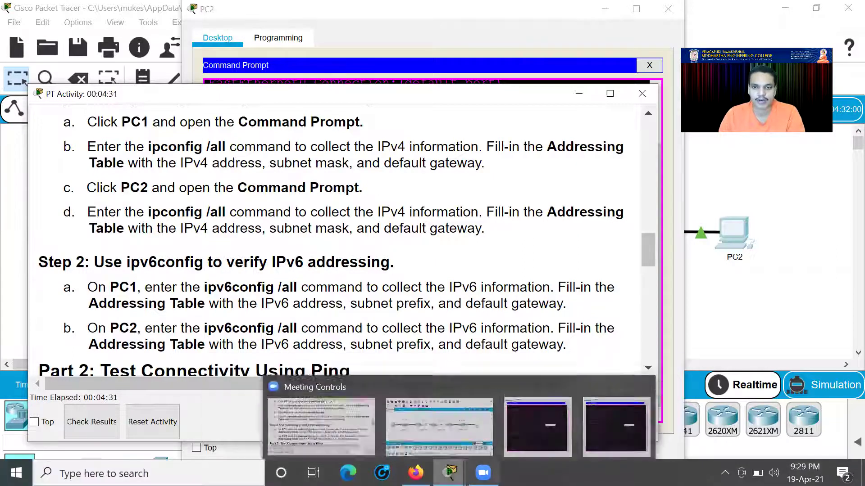
left_click(532, 423)
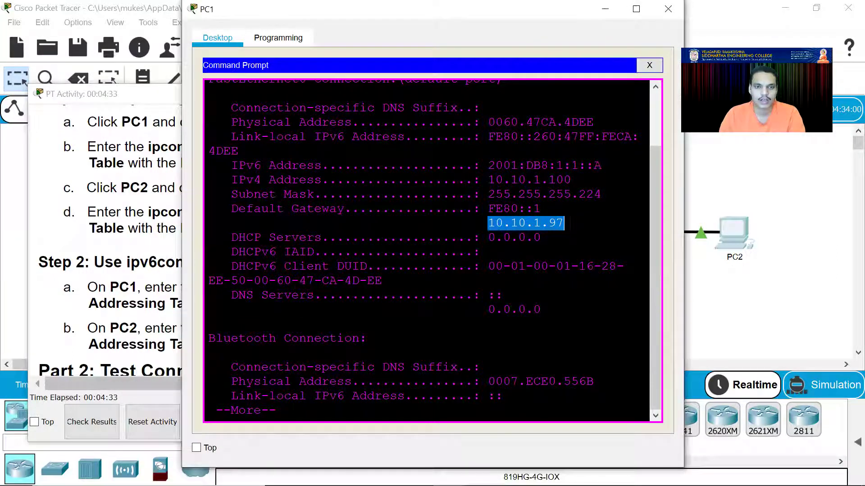
key("space")
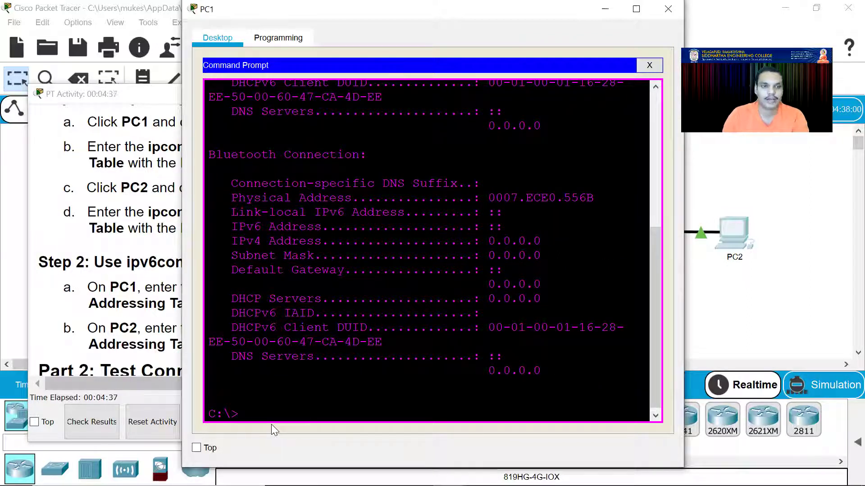
Step: Copy the ipv6config /all command from Step 2a of the instructions and run it in PC1's Command Prompt
left_click(87, 309)
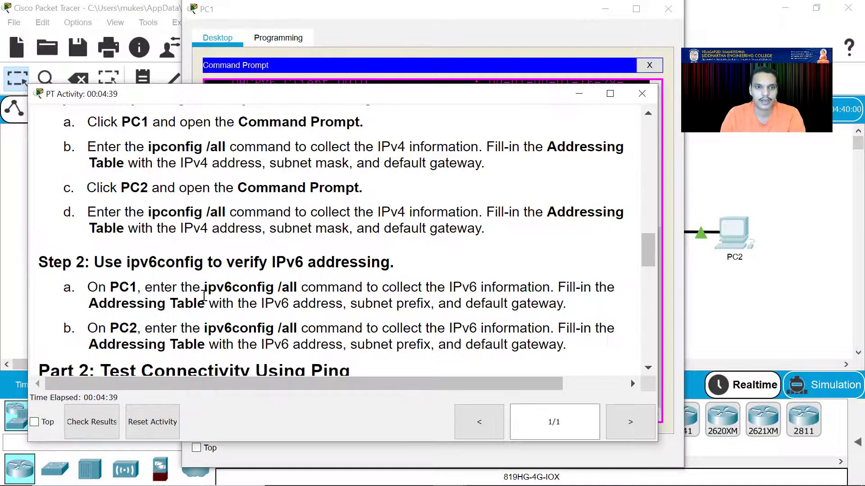
left_click_drag(204, 288, 294, 285)
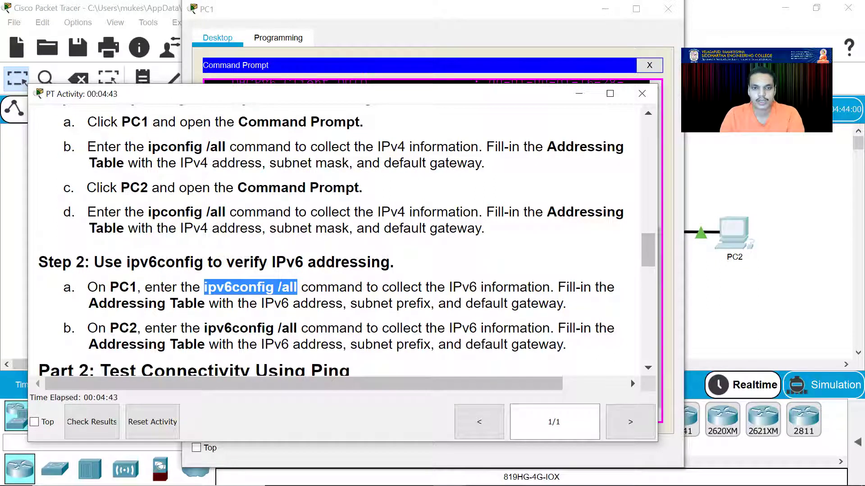
mouse_move(449, 472)
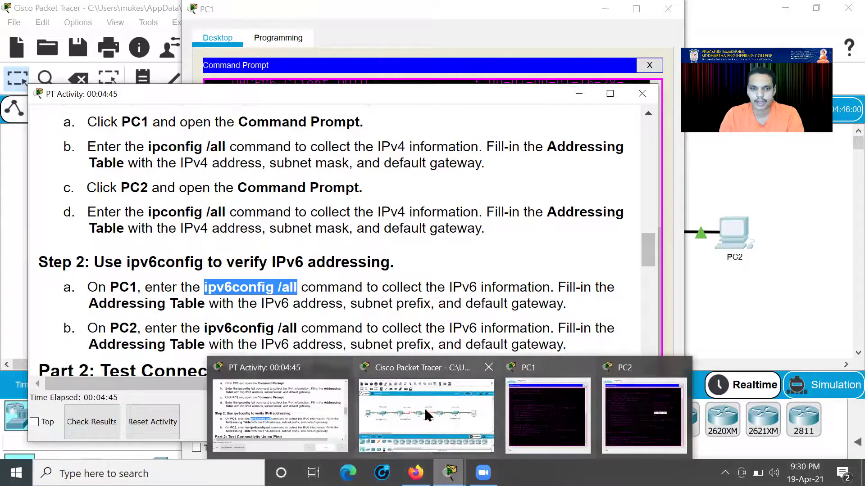
left_click(545, 415)
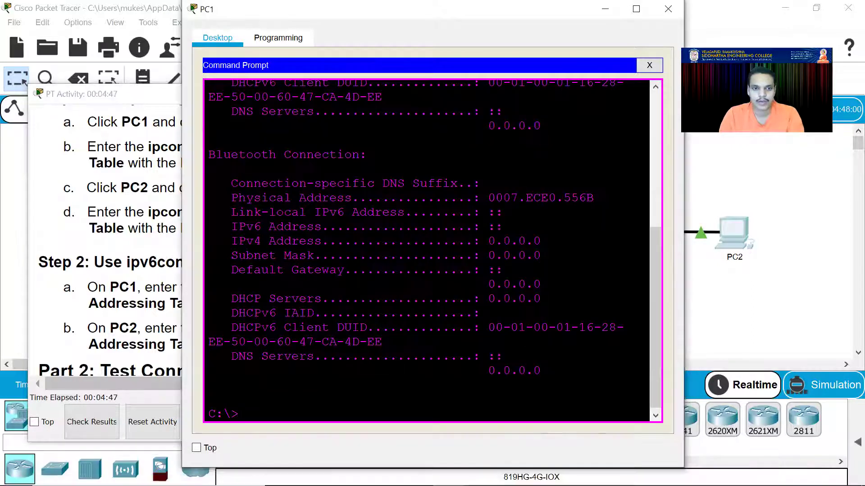
type("ipv6config /all")
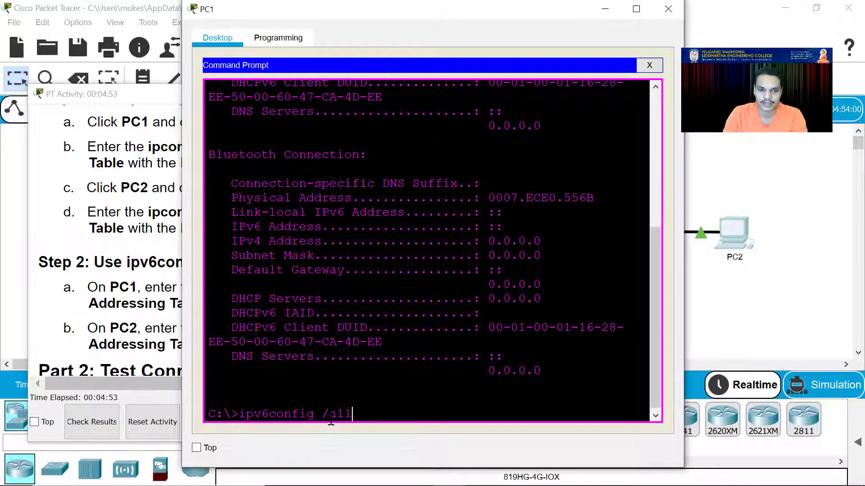
key("Return")
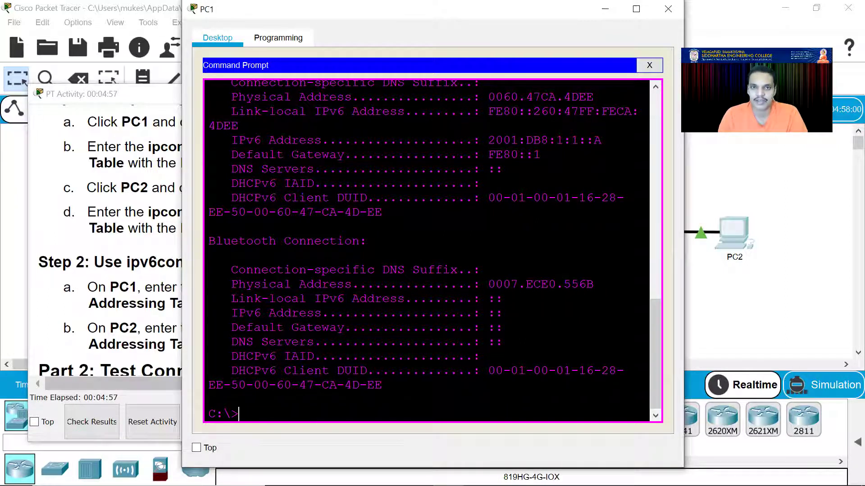
Step: Examine PC1's IPv6 address and default gateway in the output, and check the PC1 row of the addressing table
left_click_drag(487, 140, 602, 140)
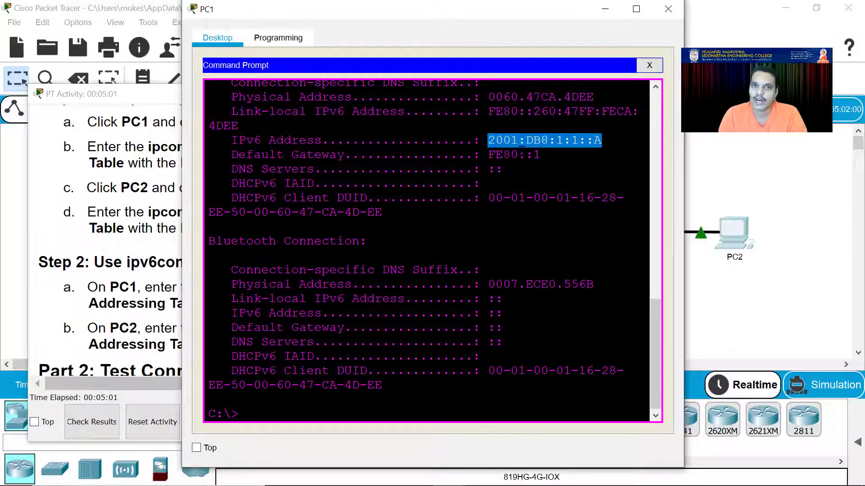
left_click_drag(487, 154, 541, 155)
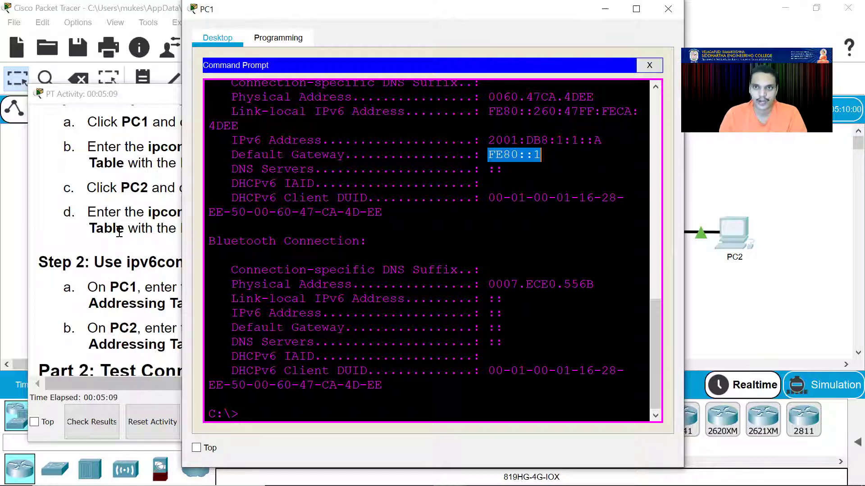
left_click(102, 284)
scroll(195, 284, "up", 10)
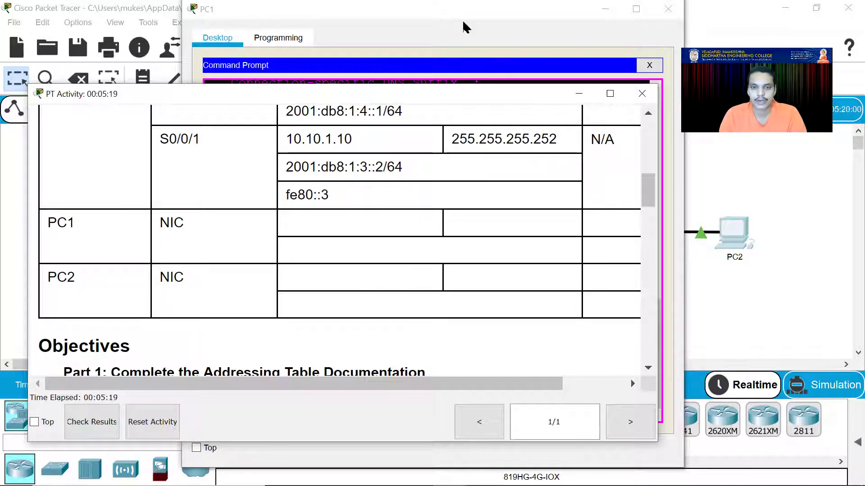
Step: Review the Step 2b task for PC2 and the start of Part 2 in the activity instructions
mouse_move(449, 473)
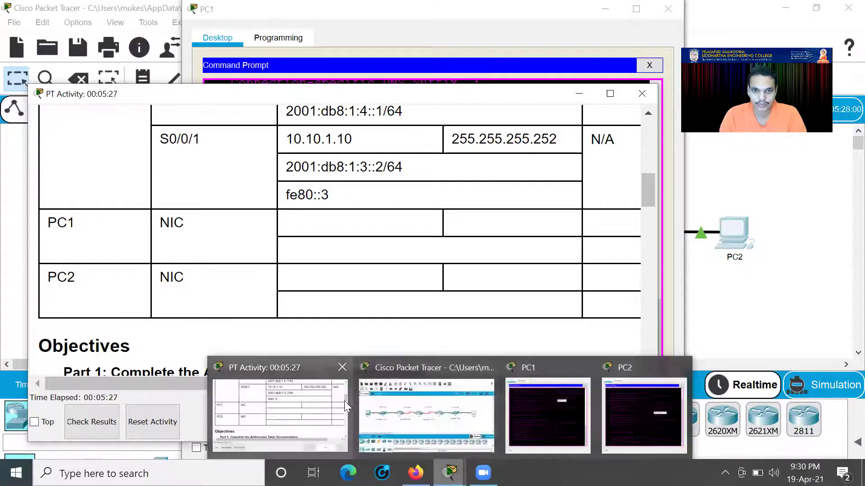
left_click(311, 402)
scroll(373, 280, "down", 15)
scroll(361, 279, "down", 4)
scroll(270, 280, "up", 4)
scroll(252, 280, "up", 10)
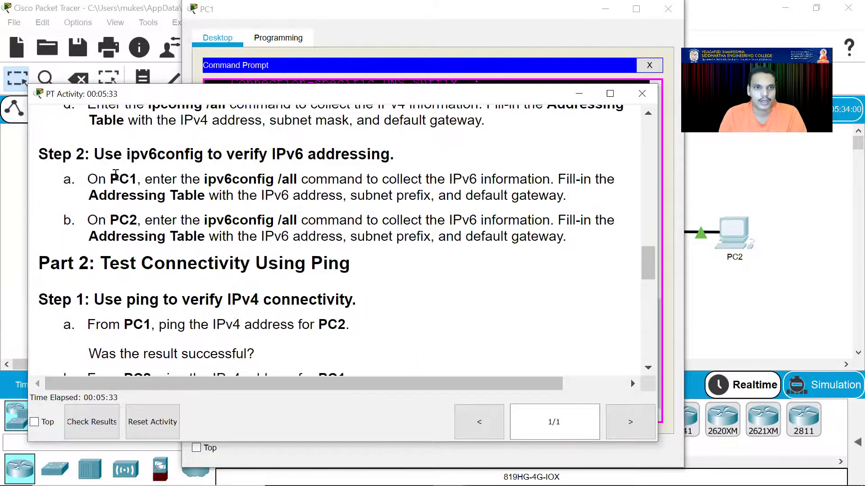
Step: Finish the paged ipconfig /all output on PC2 and run the copied ipv6config /all command in its Command Prompt
mouse_move(449, 472)
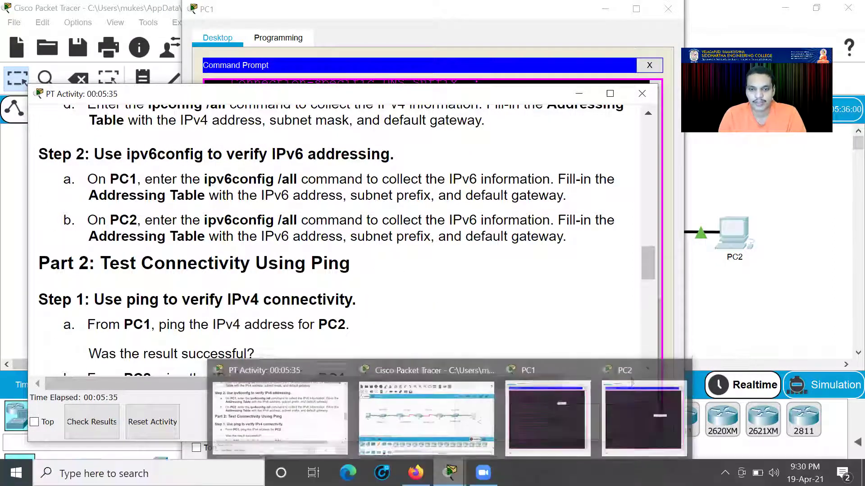
left_click(615, 415)
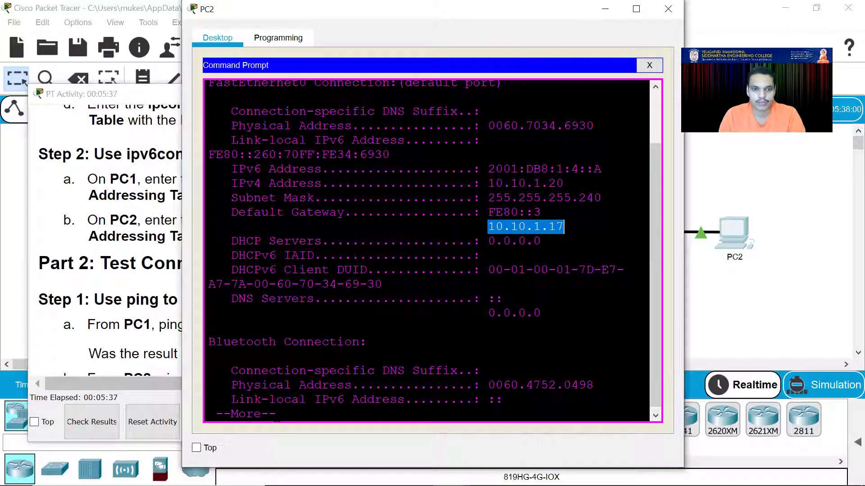
scroll(564, 227, "down", 5)
right_click(251, 412)
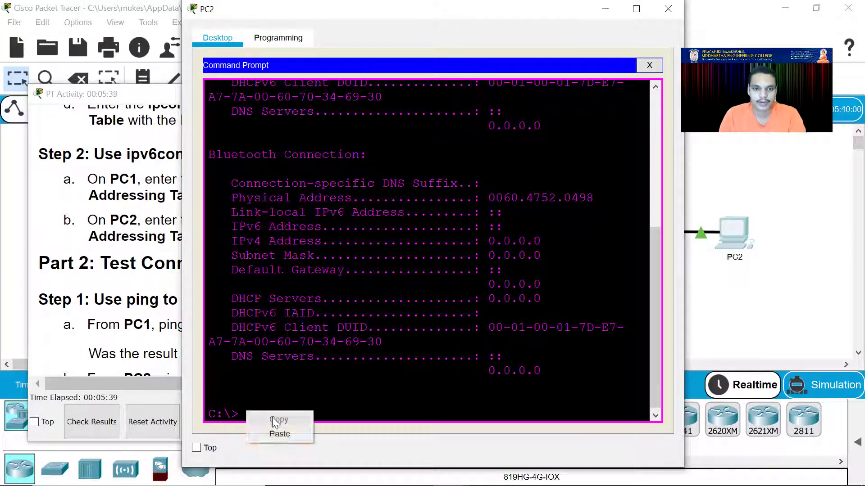
left_click(277, 430)
key("Return")
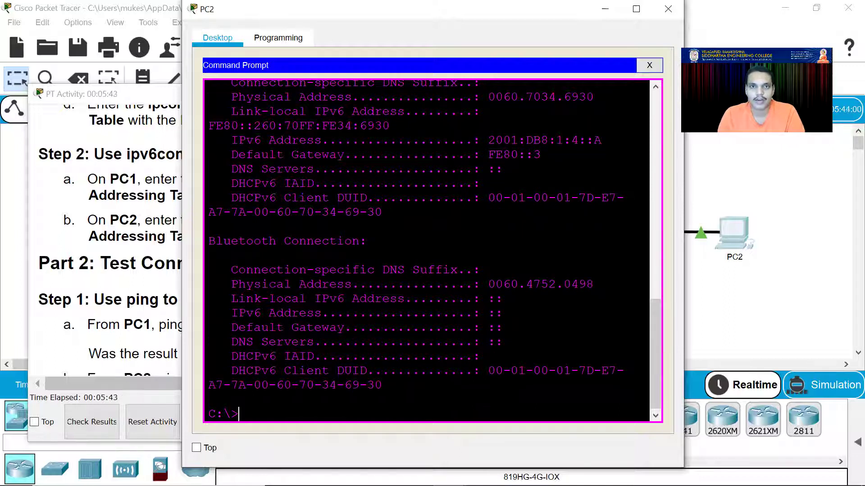
Step: Examine PC2's IPv6 address and default gateway in the output, and read the IPv4 ping tasks in Part 2 Step 1
left_click_drag(488, 140, 602, 141)
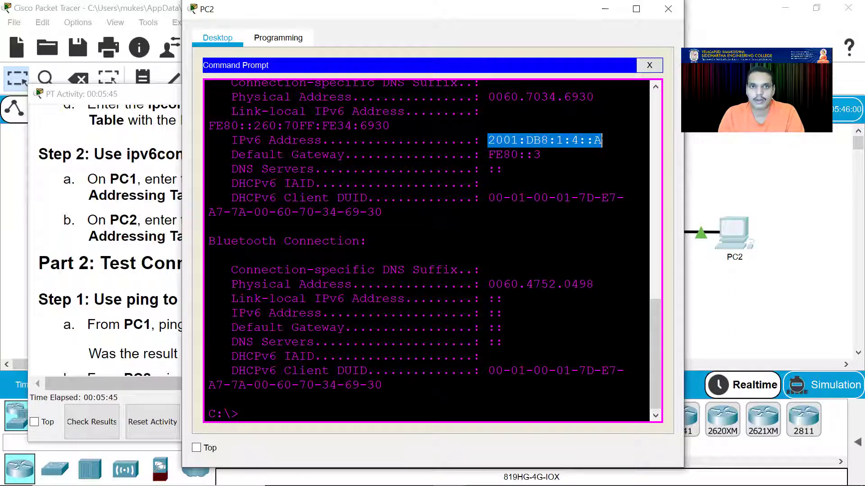
left_click_drag(488, 154, 541, 154)
left_click(541, 155)
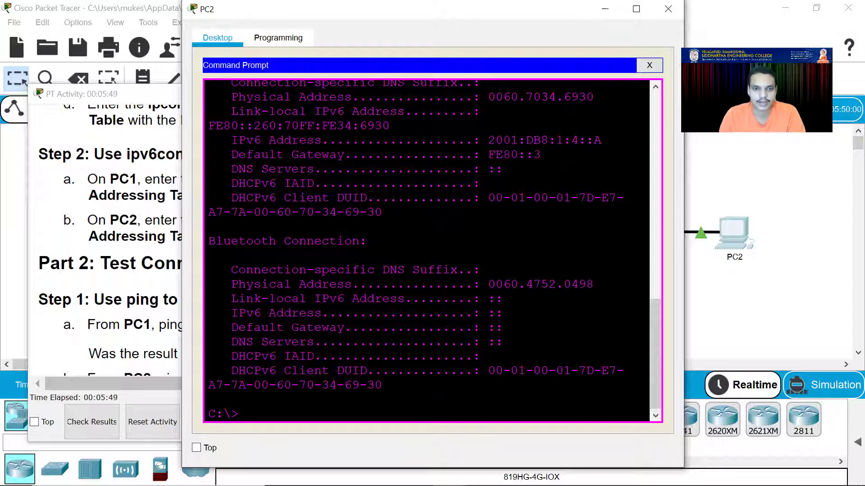
left_click(141, 297)
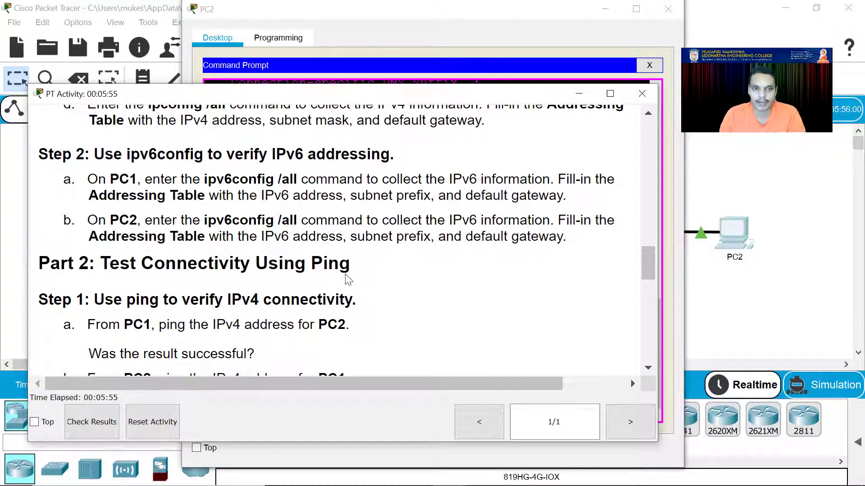
scroll(149, 338, "down", 3)
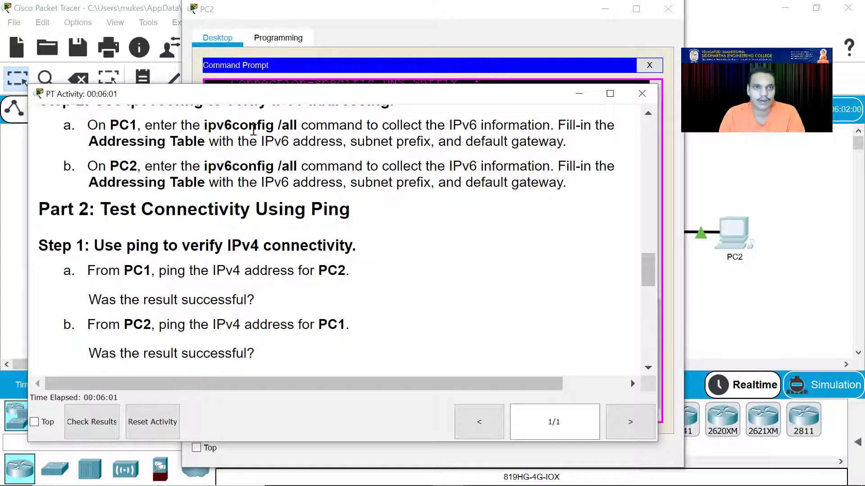
Step: Minimize the activity instructions and copy PC2's IPv4 address from the earlier ipconfig /all output in its Command Prompt
left_click(579, 95)
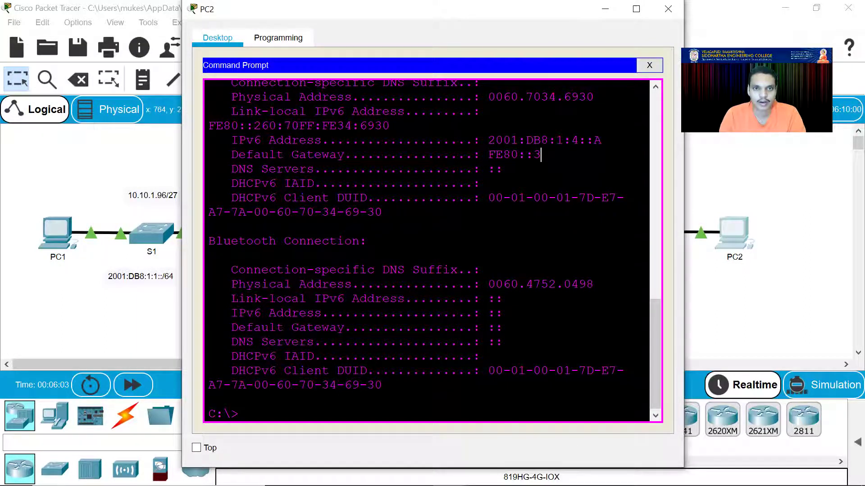
scroll(540, 209, "up", 2)
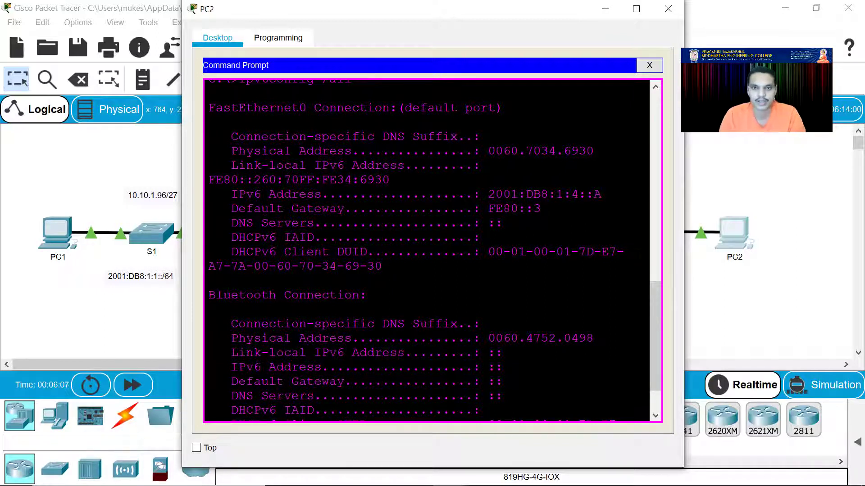
scroll(542, 208, "up", 15)
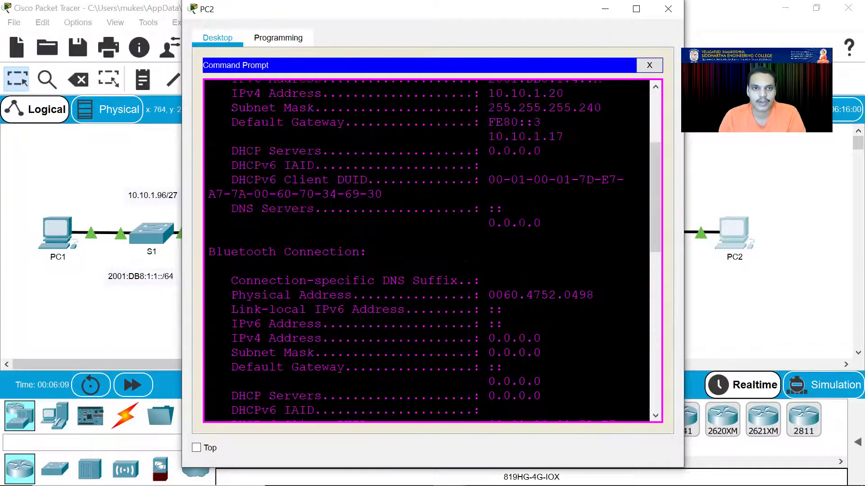
scroll(426, 250, "up", 6)
left_click_drag(563, 249, 490, 252)
right_click(492, 251)
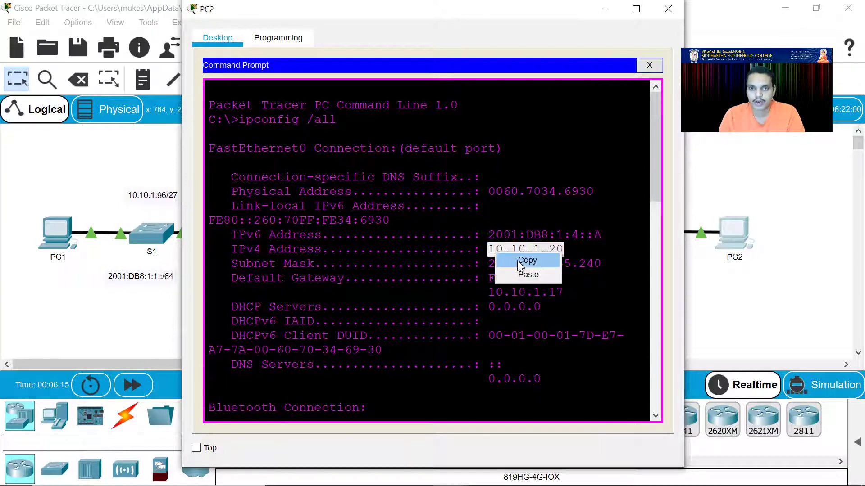
left_click(516, 259)
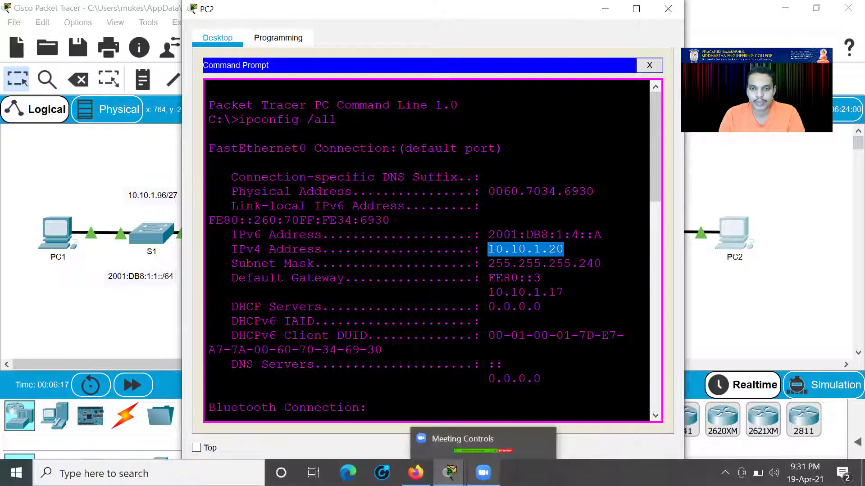
Step: Ping PC2's IPv4 address 10.10.1.20 from PC1's Command Prompt
left_click(450, 472)
left_click(547, 418)
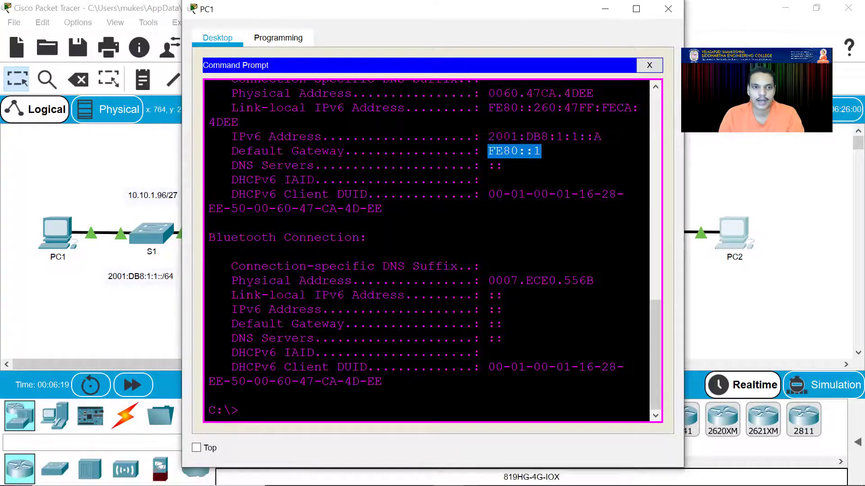
type("ping")
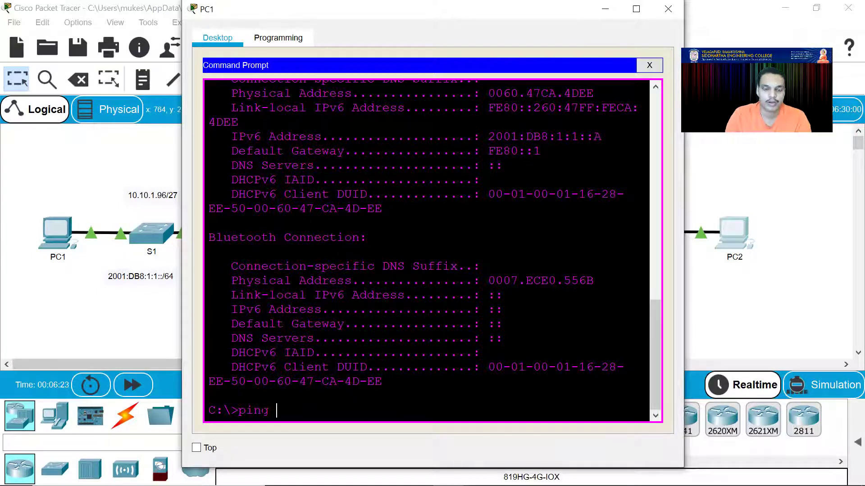
right_click(280, 410)
left_click(301, 433)
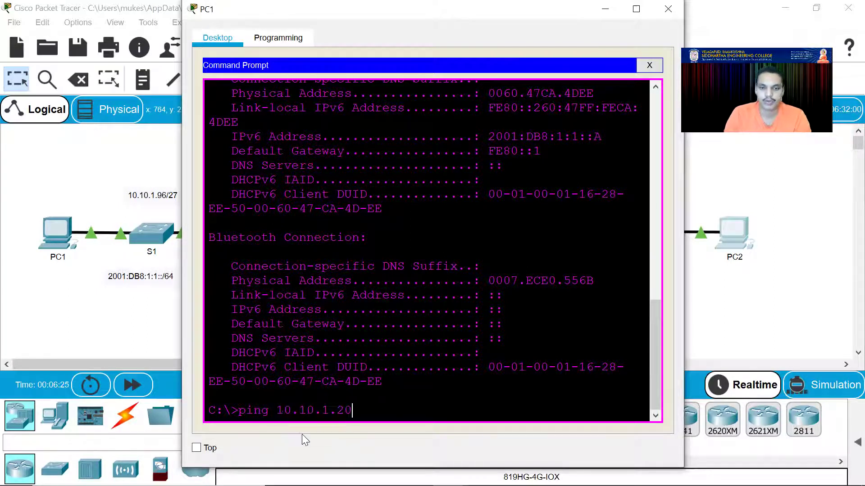
key("Return")
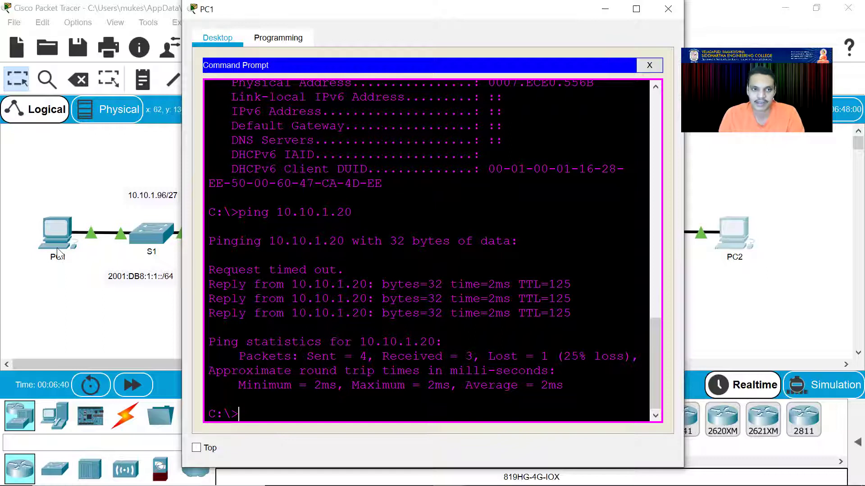
Step: Copy PC1's IPv4 address from the earlier ipconfig /all output in its Command Prompt
scroll(432, 251, "up", 8)
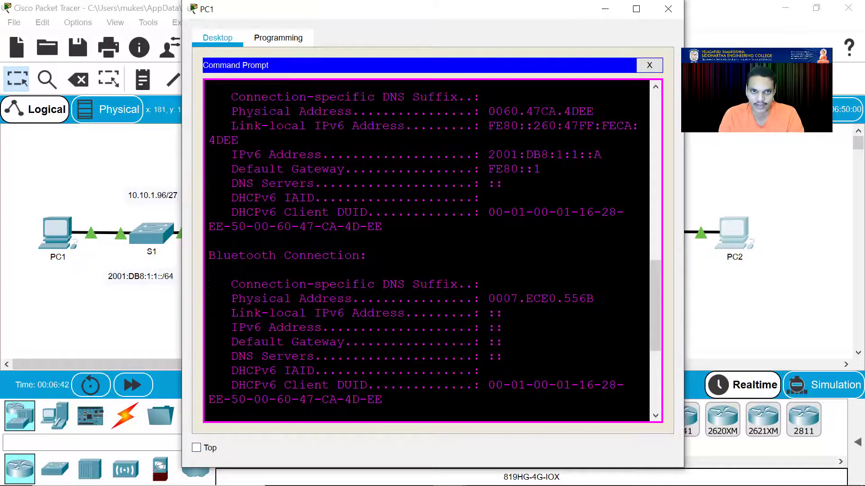
scroll(433, 251, "up", 7)
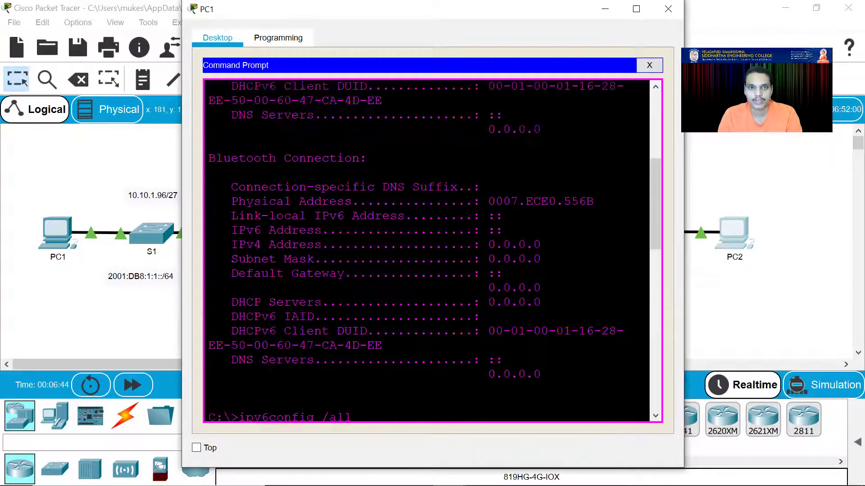
scroll(433, 252, "up", 4)
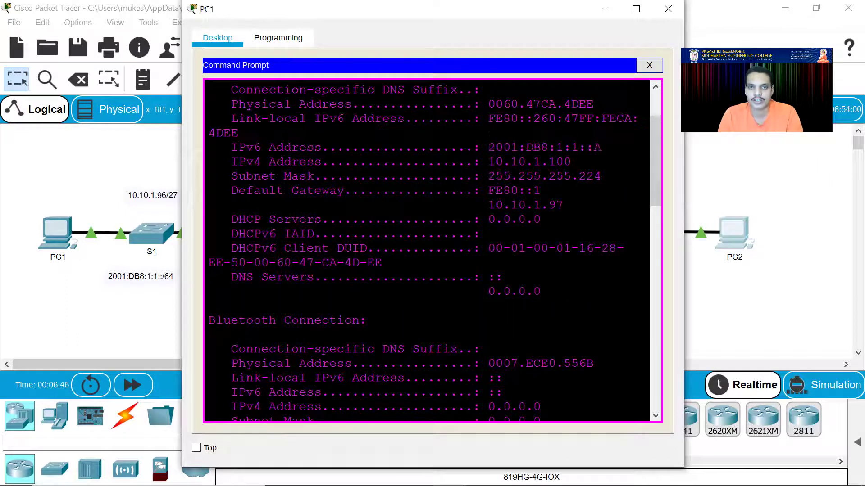
scroll(432, 251, "up", 1)
scroll(432, 251, "up", 1)
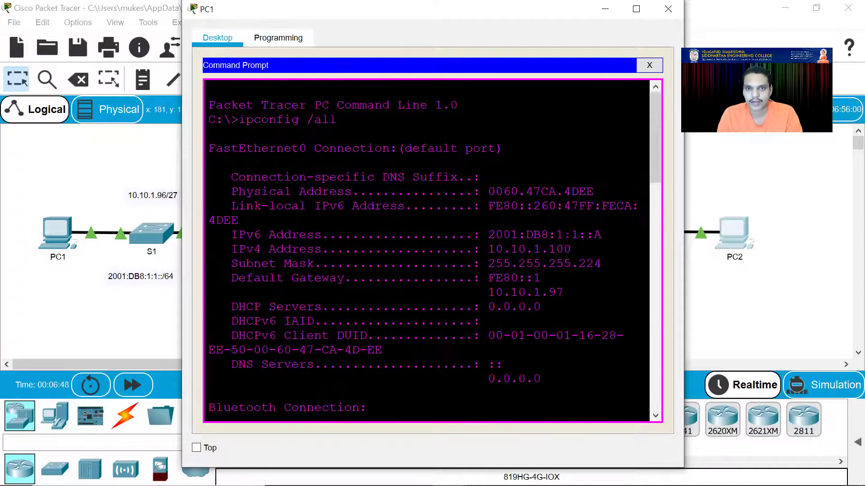
left_click_drag(571, 250, 499, 251)
right_click(499, 250)
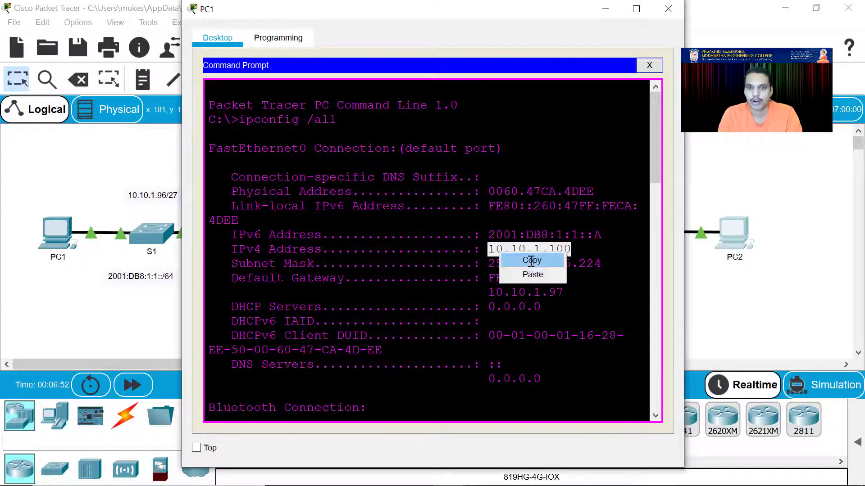
left_click(533, 255)
Step: Bring PC2's Command Prompt to its current prompt line and copy PC1's IPv4 address once more
left_click(733, 231)
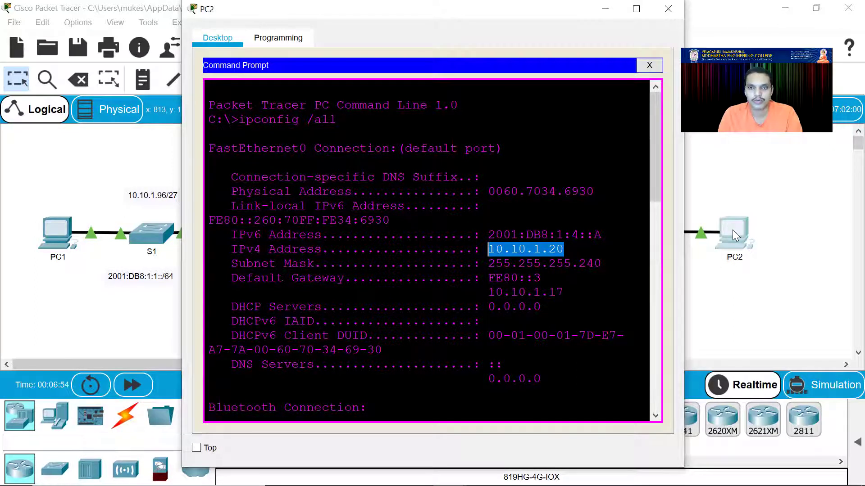
left_click(413, 234)
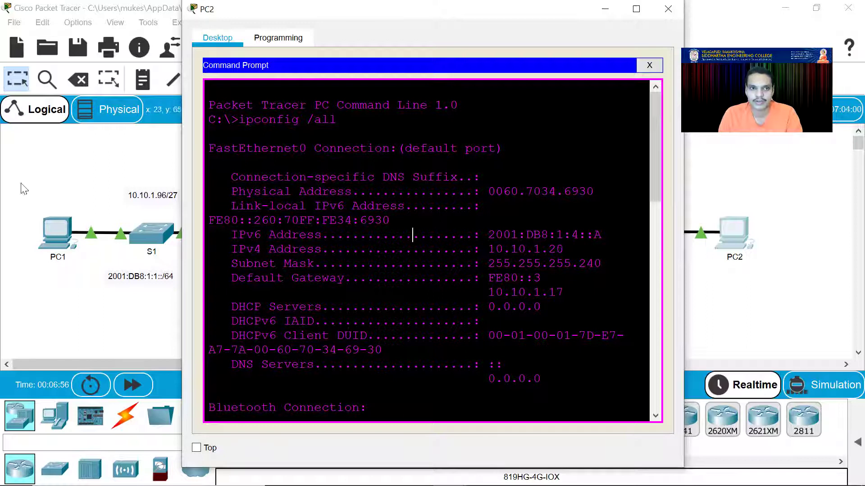
scroll(425, 250, "down", 9)
scroll(426, 250, "down", 6)
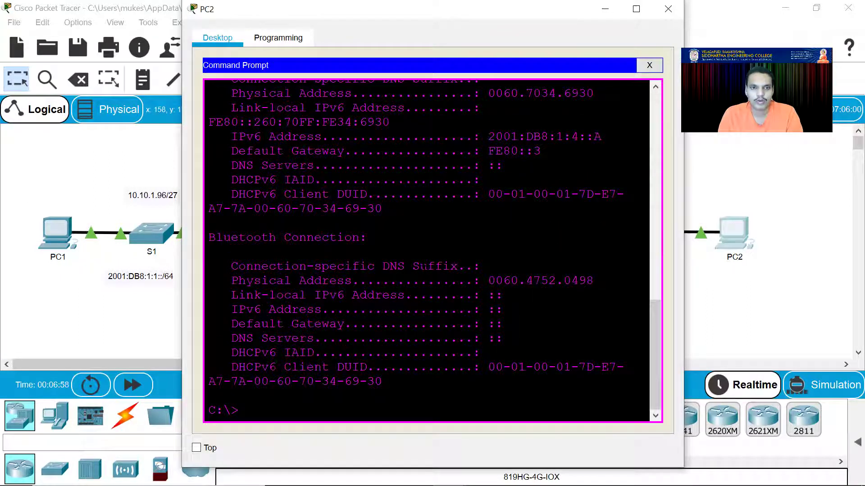
left_click(50, 233)
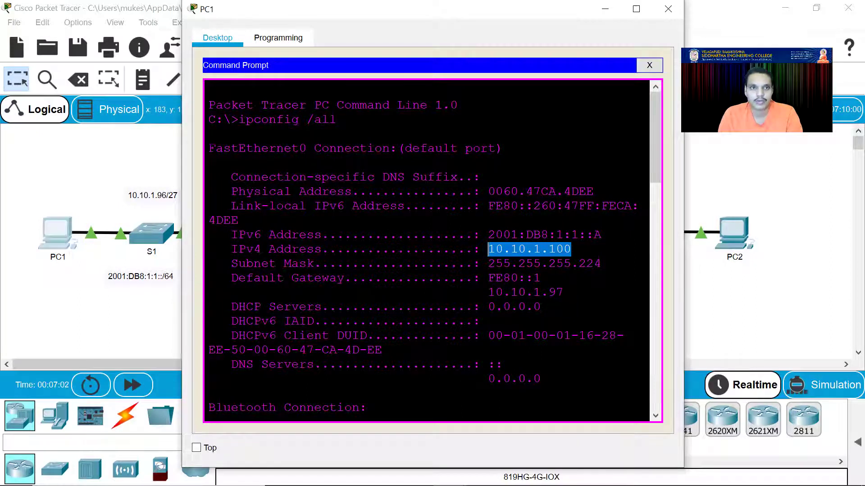
right_click(544, 250)
left_click(560, 256)
Step: Ping PC1's IPv4 address 10.10.1.100 from PC2's Command Prompt
left_click(732, 235)
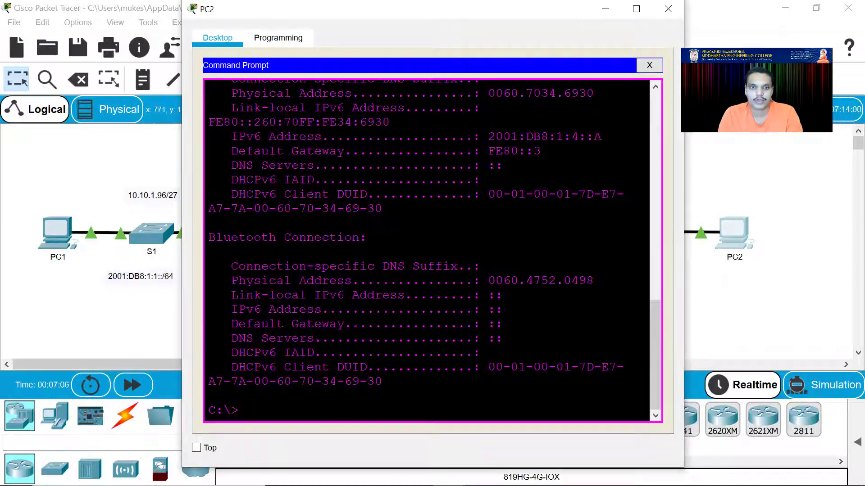
type("pin")
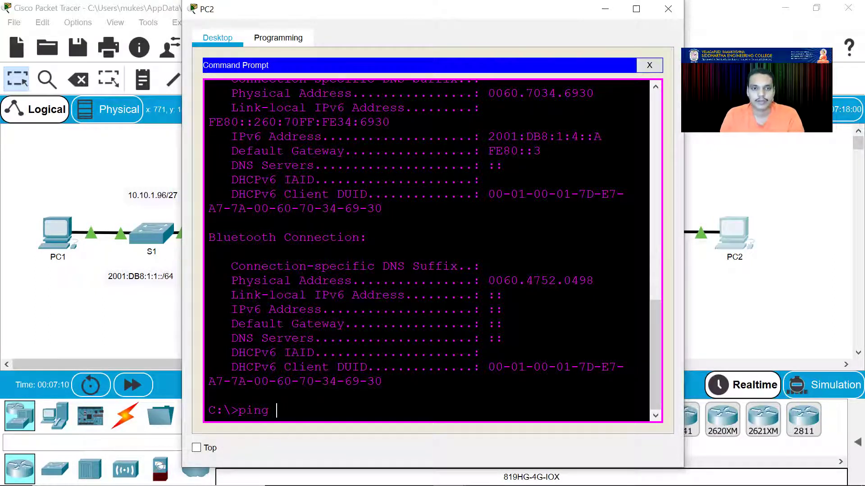
type("g")
right_click(285, 412)
left_click(301, 432)
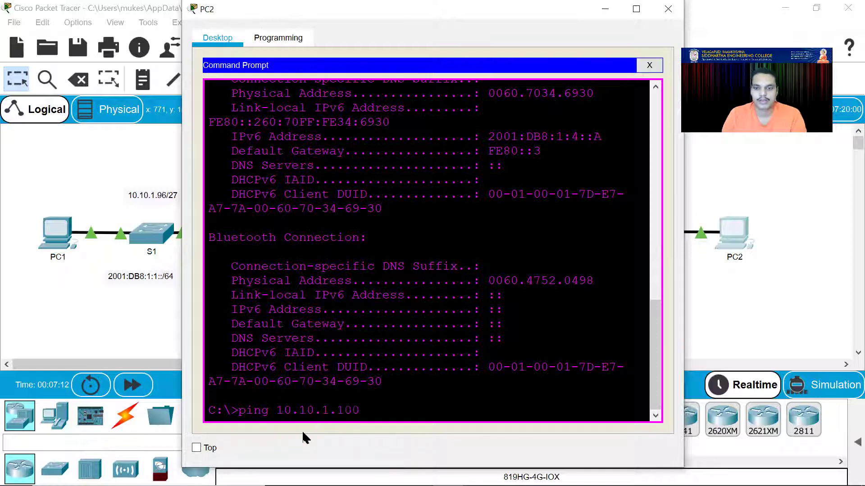
key("Return")
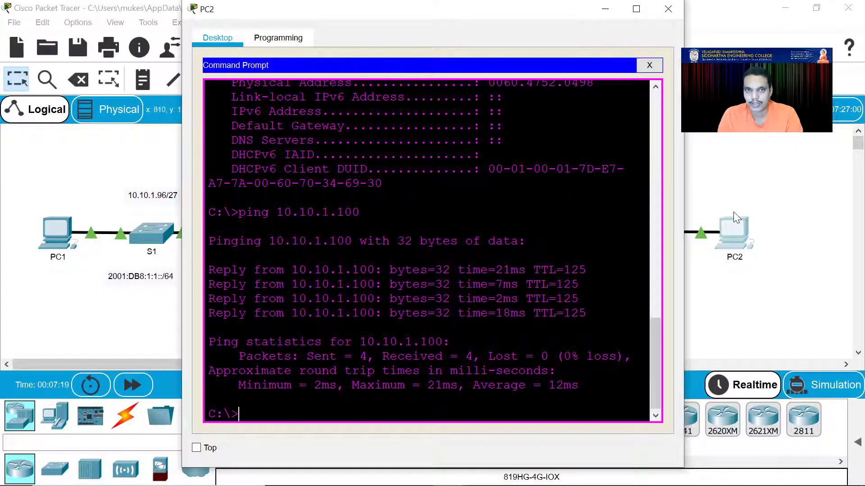
Step: Reopen the activity instructions and read the IPv6 ping tasks in Part 2 Step 2
left_click(100, 301)
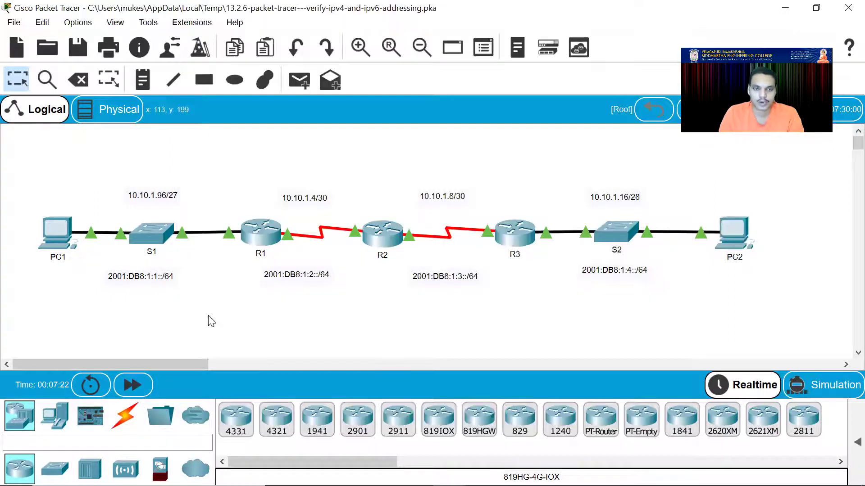
mouse_move(449, 473)
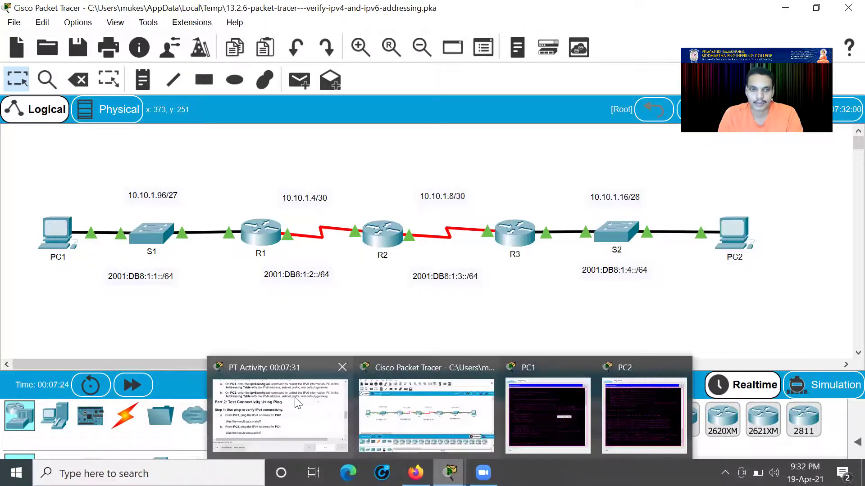
left_click(297, 402)
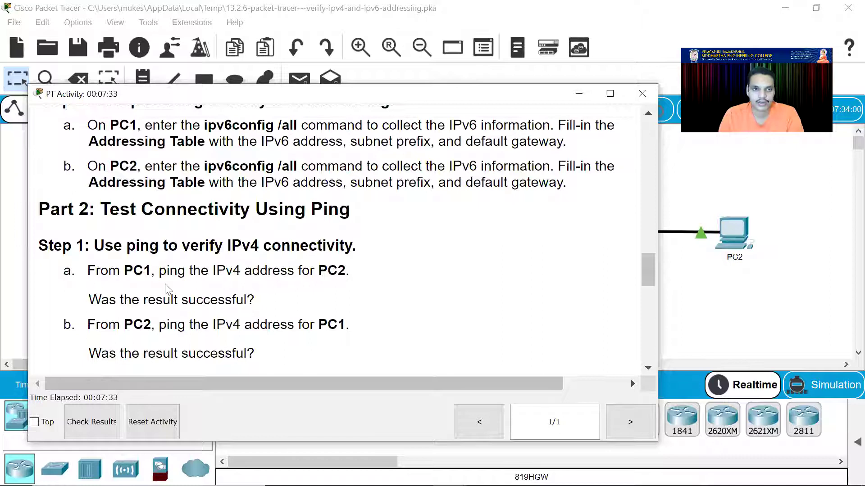
scroll(167, 289, "down", 3)
scroll(153, 292, "down", 1)
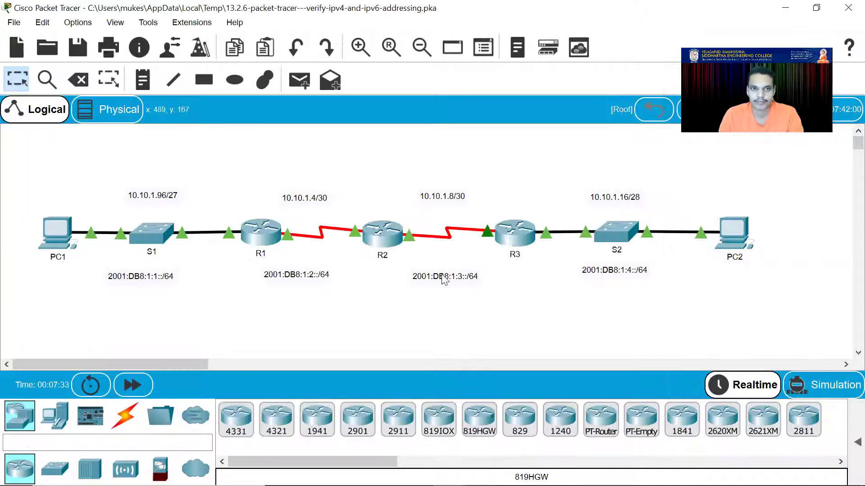
Step: Copy PC2's IPv6 address from the ipv6config /all output in its Command Prompt
left_click(449, 473)
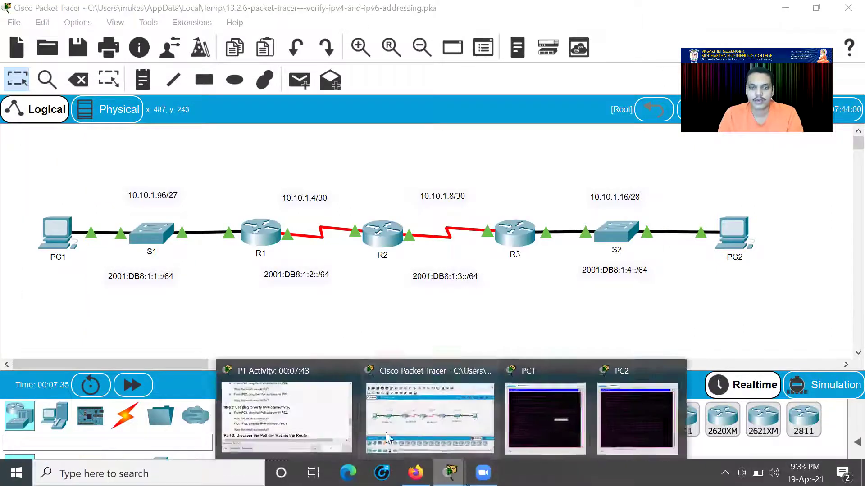
left_click(528, 396)
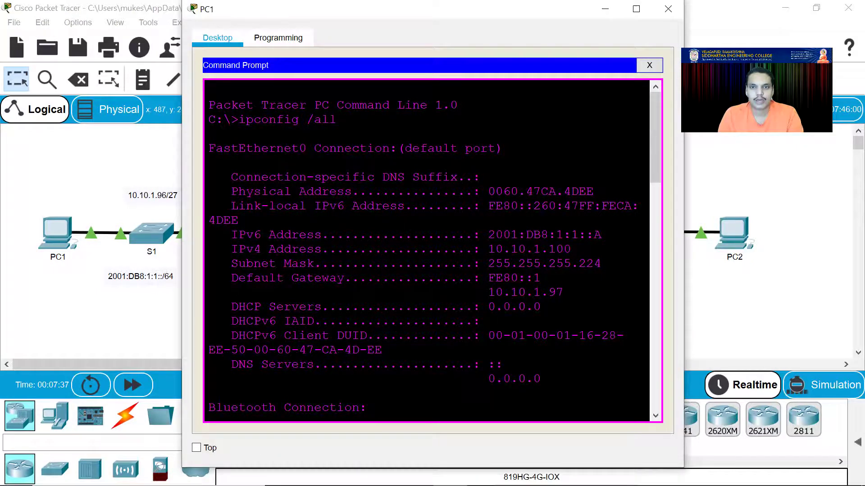
left_click(449, 473)
left_click(620, 426)
scroll(426, 253, "up", 3)
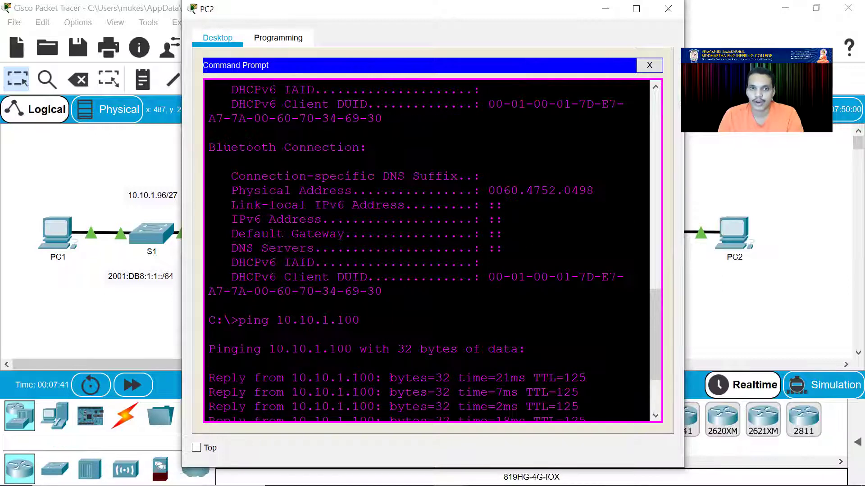
scroll(425, 252, "up", 3)
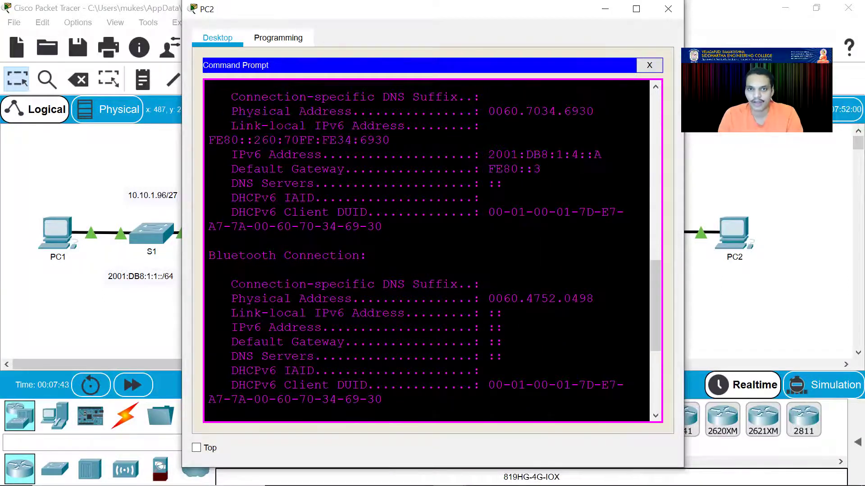
left_click_drag(488, 154, 599, 155)
right_click(582, 156)
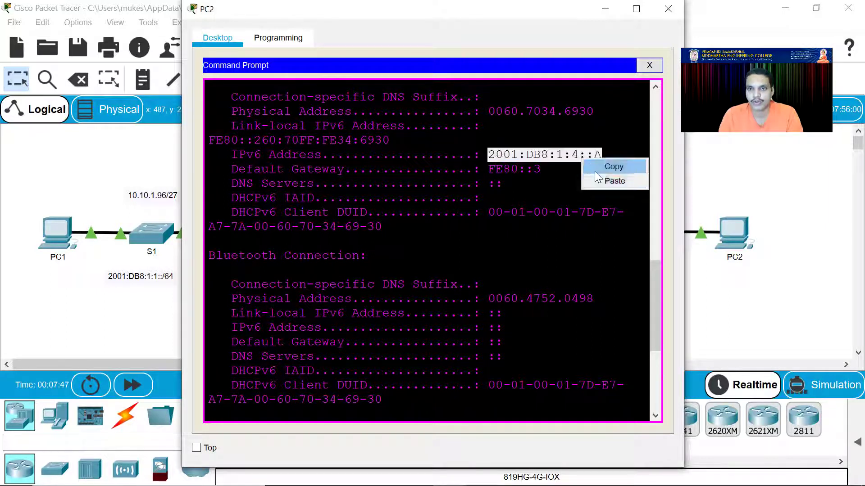
left_click(605, 167)
Step: Ping PC2's IPv6 address 2001:DB8:1:4::A from PC1's Command Prompt
left_click(711, 312)
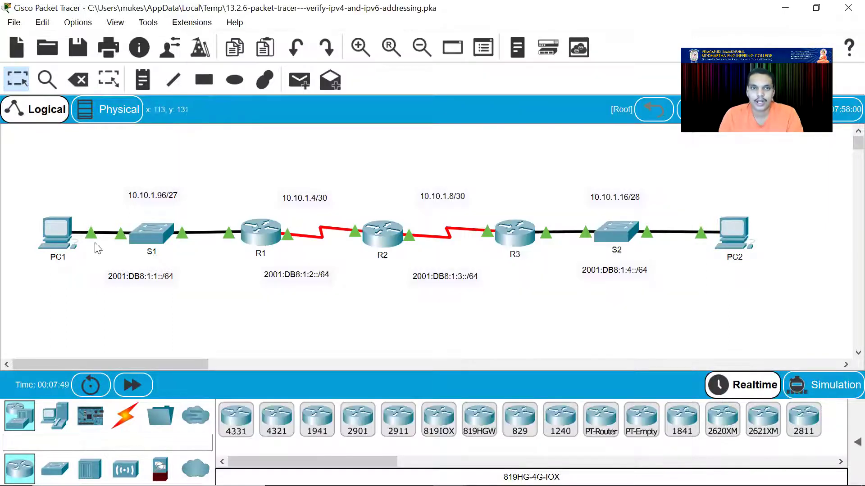
left_click(56, 233)
scroll(428, 247, "down", 15)
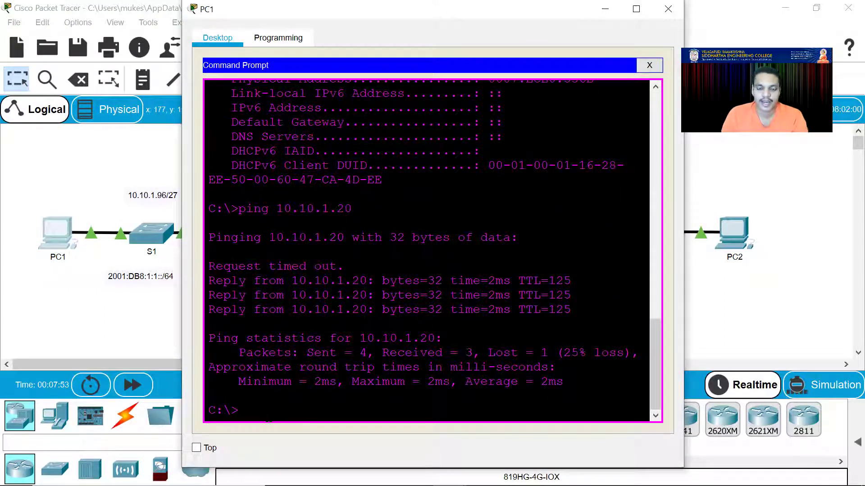
type("pin")
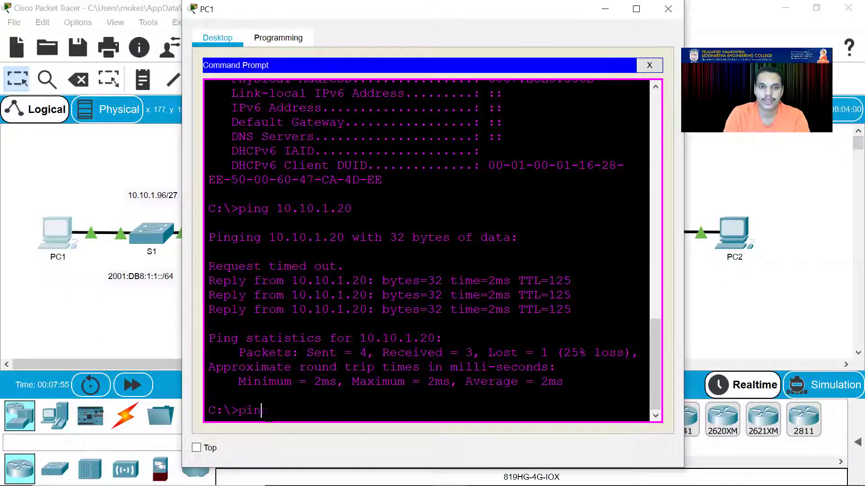
type("g")
right_click(286, 411)
left_click(315, 436)
key("Return")
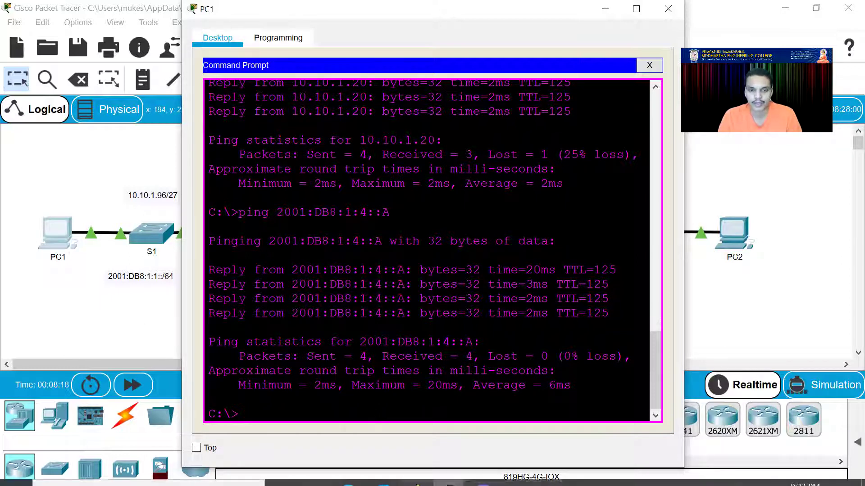
Step: Read on to Part 3 Step 1 in the activity instructions and copy the command tracert 10.10.1.20
mouse_move(449, 473)
left_click(309, 415)
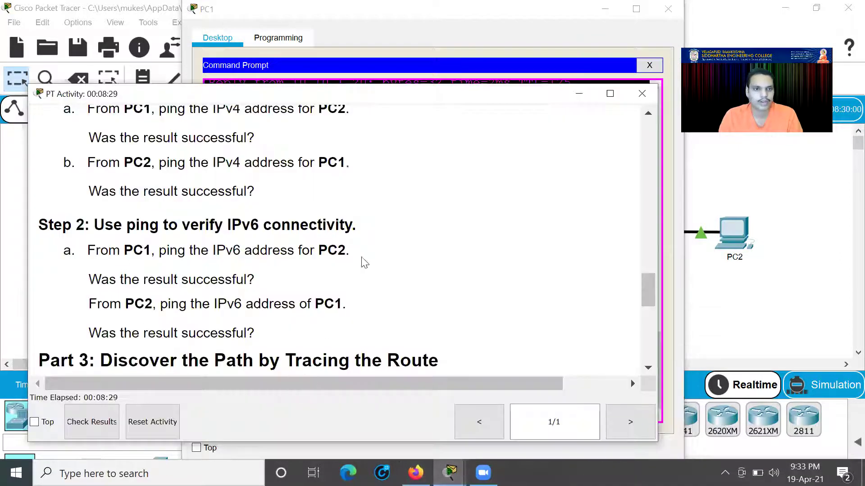
scroll(361, 261, "down", 3)
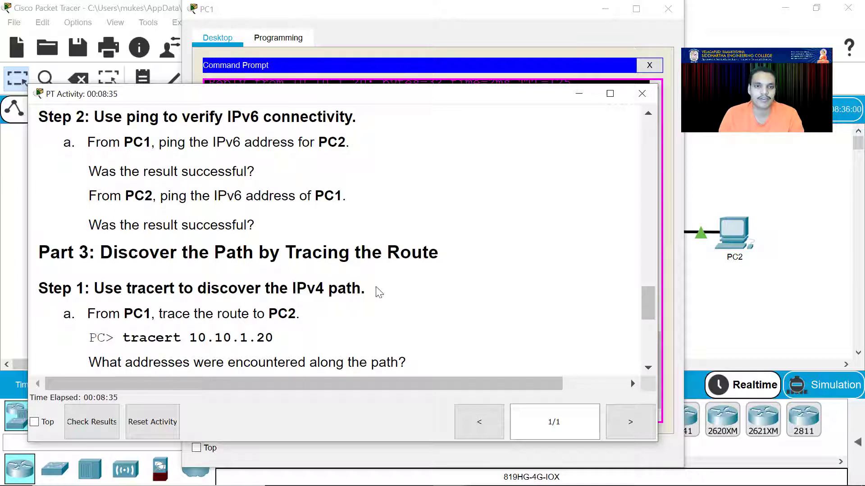
scroll(297, 339, "down", 2)
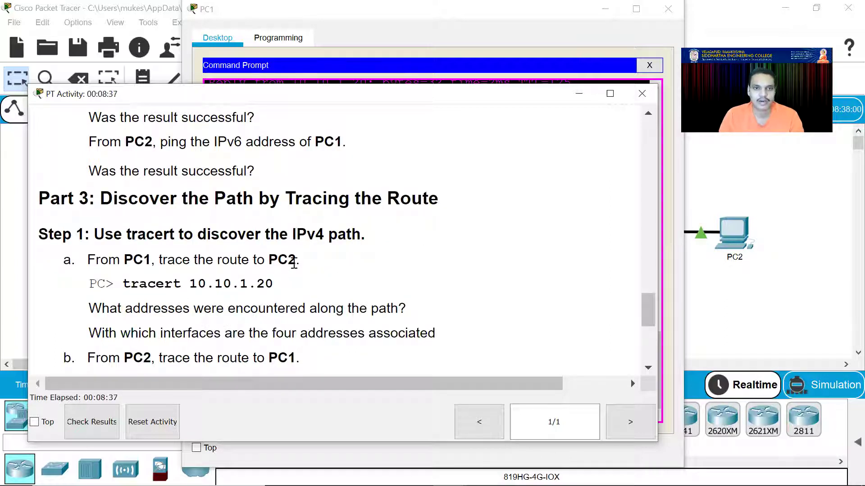
left_click_drag(128, 286, 278, 292)
left_click(8, 298)
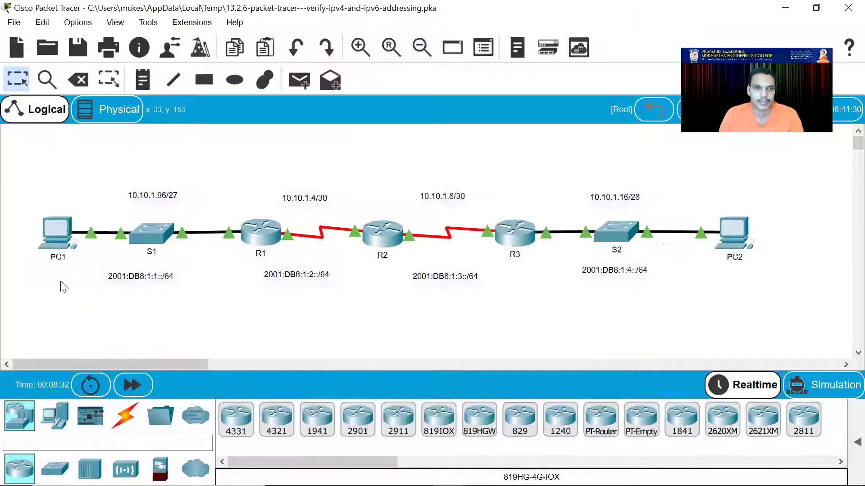
Step: Trace the IPv4 route to PC2 by running tracert 10.10.1.20 in PC1's Command Prompt
left_click(57, 231)
right_click(246, 413)
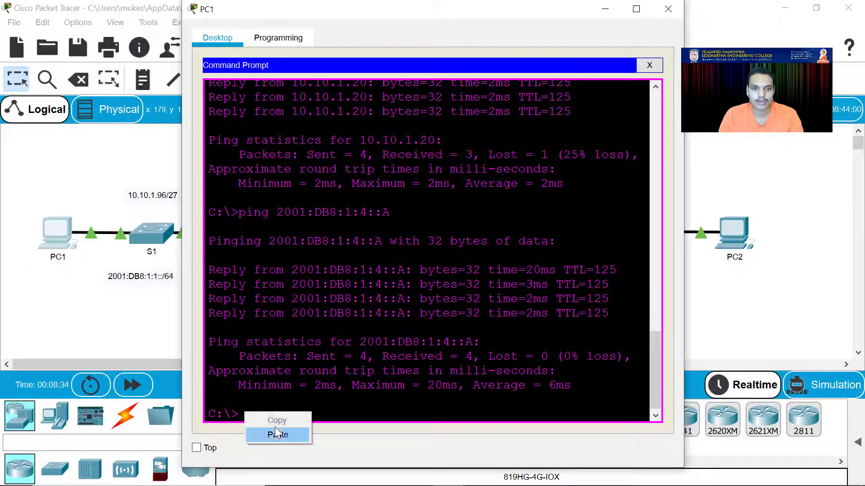
left_click(277, 434)
key("Return")
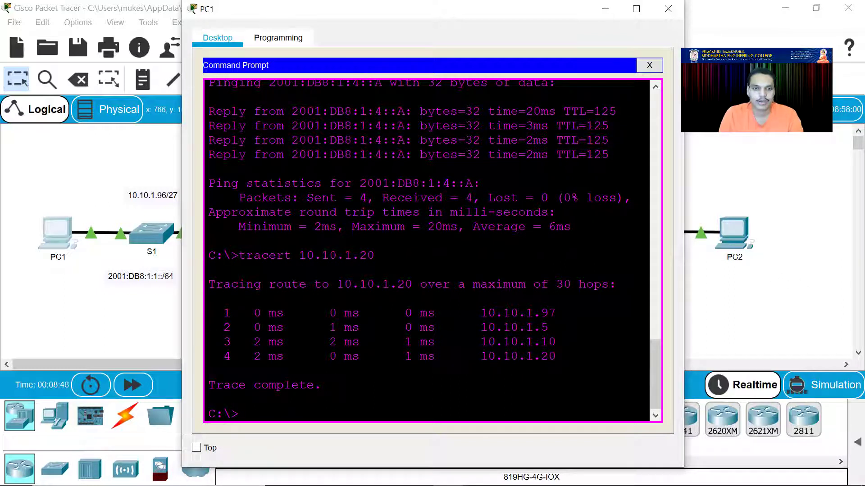
Step: Read the Part 3 Step 1 questions about the path's addresses and interfaces, and return to the network topology
mouse_move(448, 472)
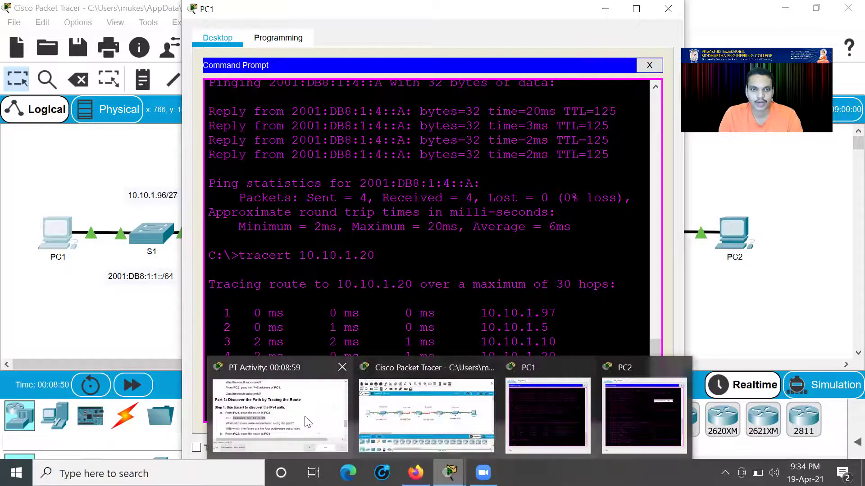
left_click(279, 410)
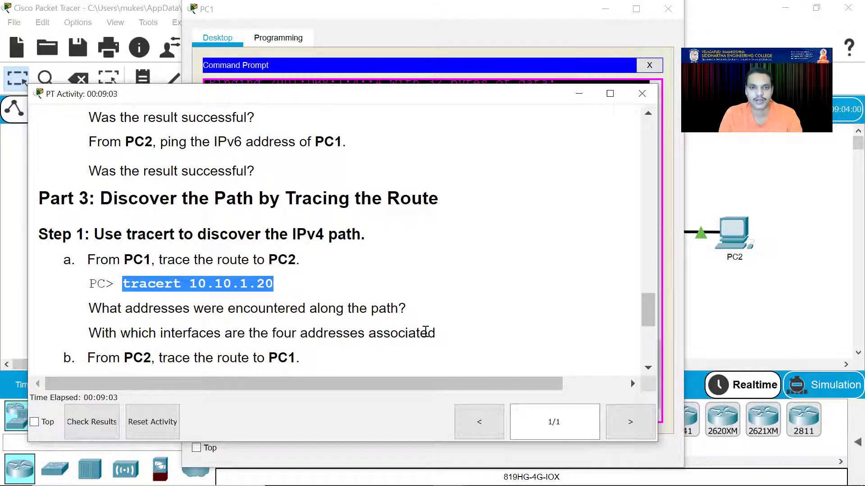
left_click(742, 307)
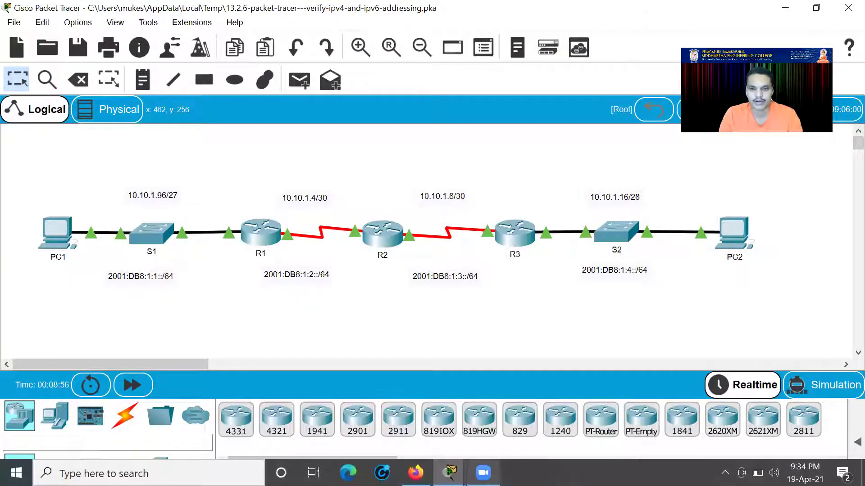
Step: Compare the hop addresses of PC1's IPv4 trace with the router interfaces in the activity's Addressing Table and the network topology
mouse_move(449, 473)
left_click(551, 414)
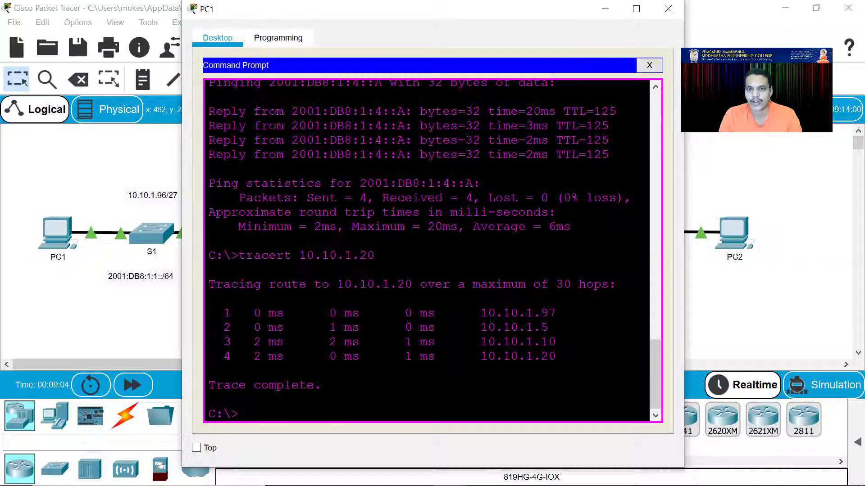
mouse_move(448, 473)
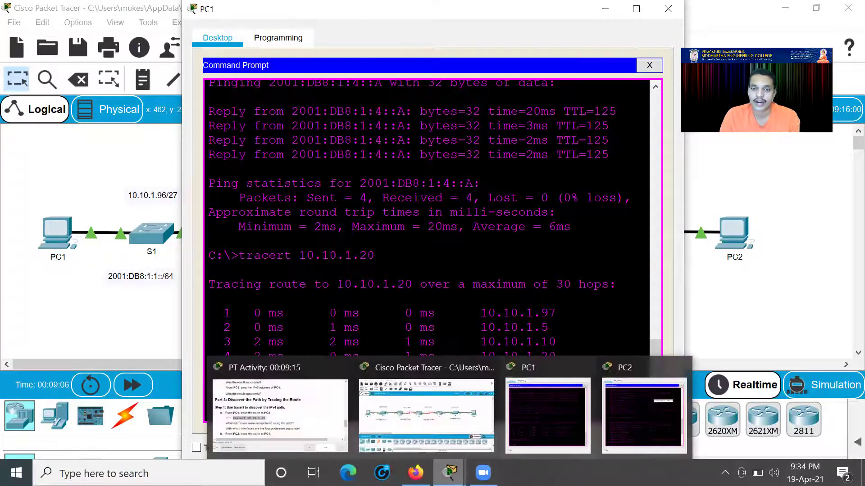
left_click(260, 417)
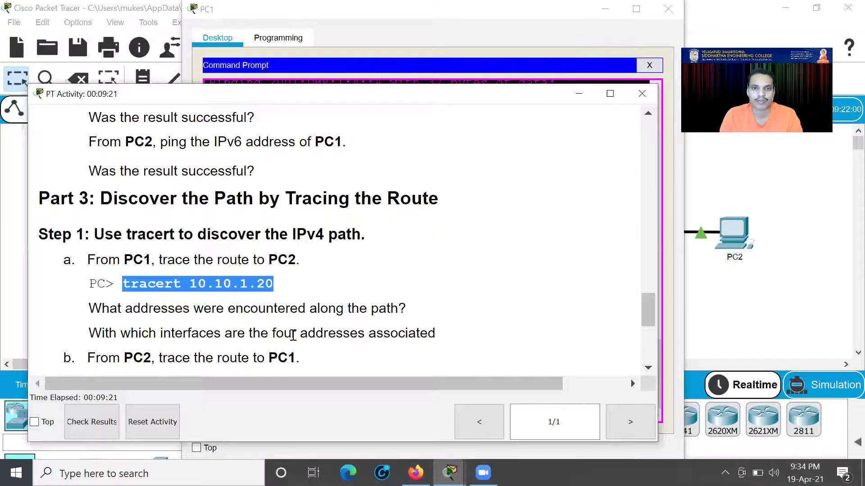
scroll(290, 333, "up", 20)
scroll(374, 252, "up", 8)
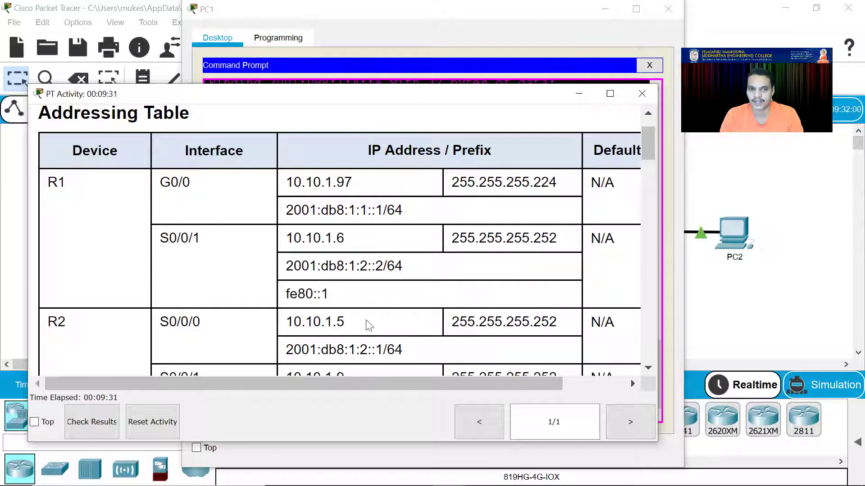
scroll(367, 324, "down", 2)
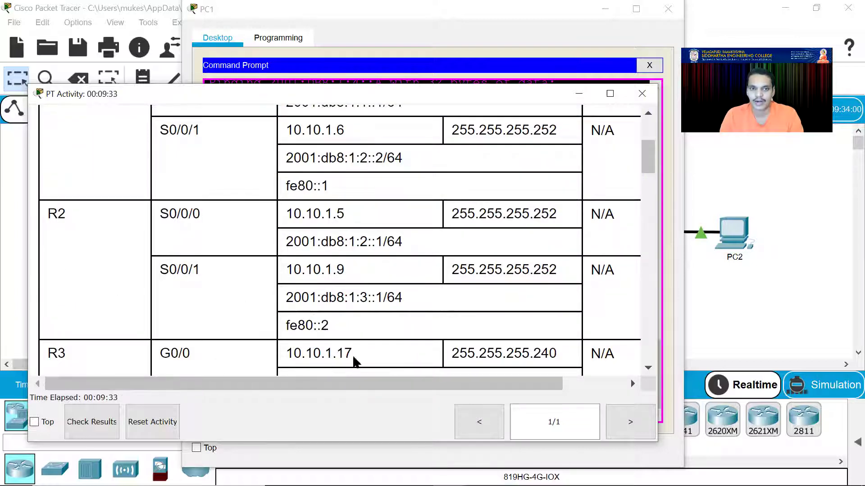
scroll(251, 352, "down", 1)
left_click(18, 306)
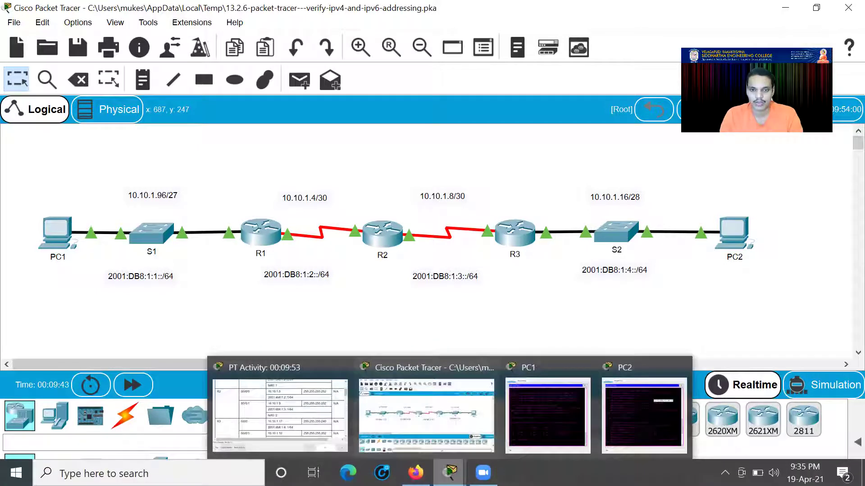
Step: Read on to Part 3 Step 2 in the activity instructions and copy the command tracert 2001:db8:1:4::a
left_click(316, 416)
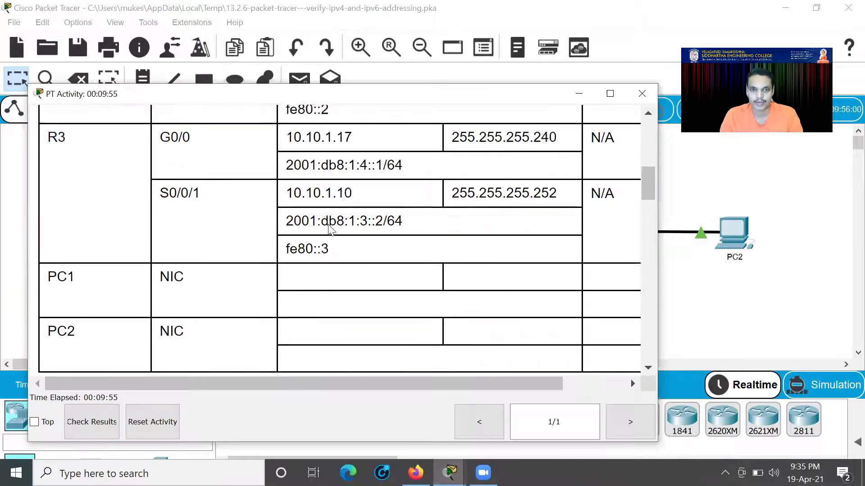
scroll(324, 225, "down", 15)
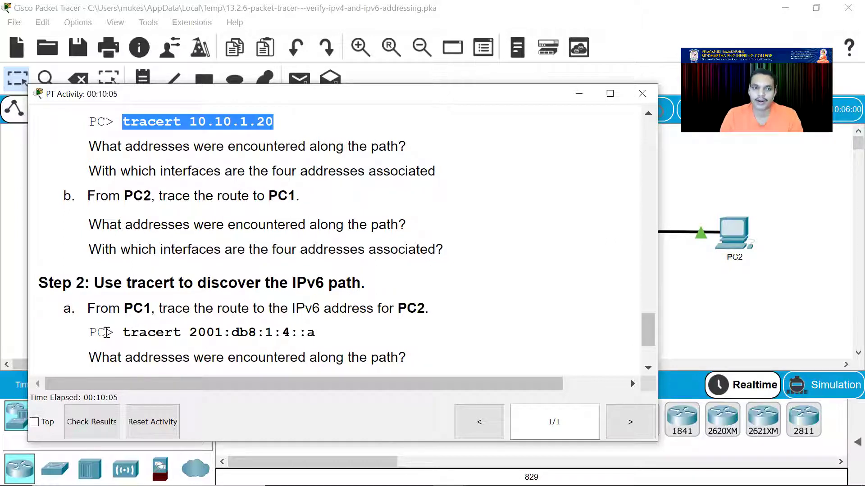
left_click_drag(123, 333, 241, 333)
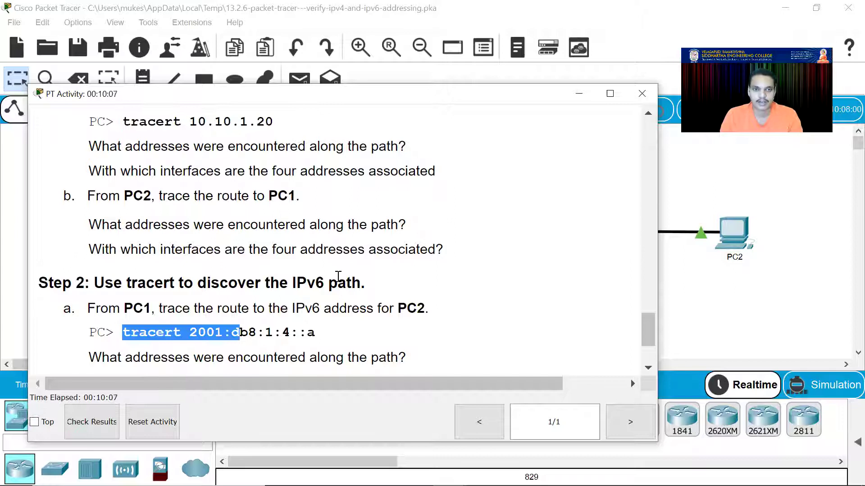
scroll(337, 279, "down", 2)
left_click(131, 224)
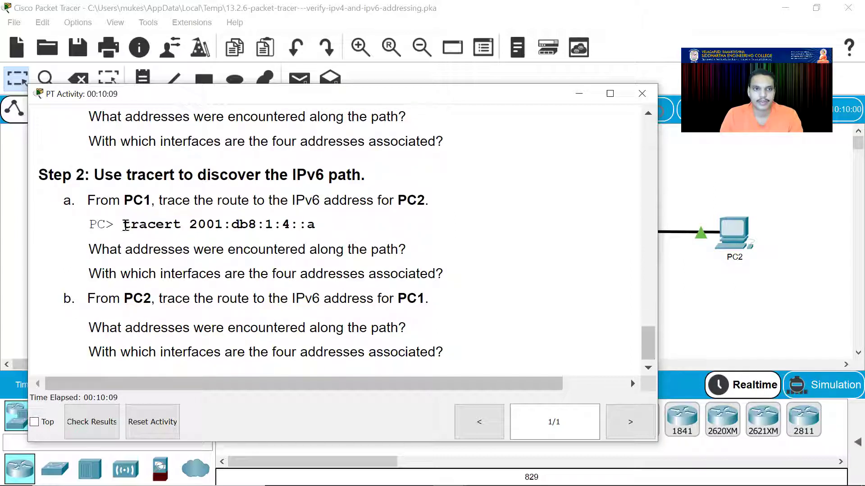
left_click_drag(123, 224, 319, 230)
key("ctrl+c")
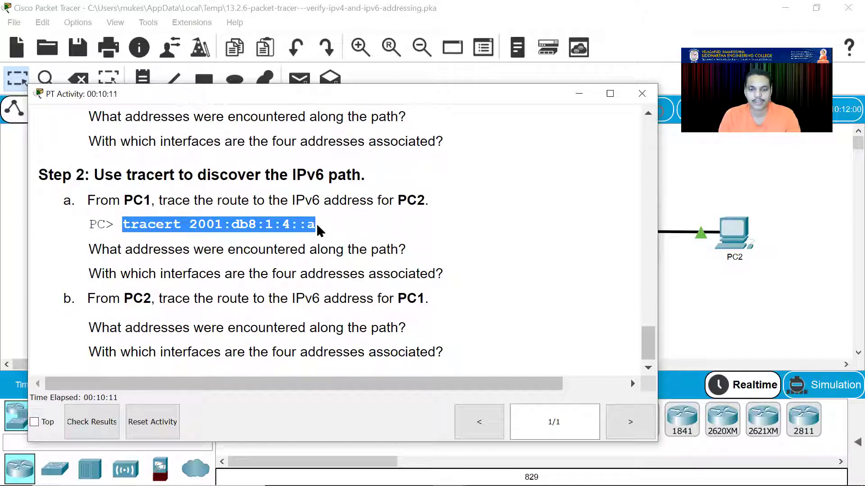
Step: Trace the IPv6 route to PC2 by running tracert 2001:db8:1:4::a in PC1's Command Prompt, and return to the topology
left_click(679, 288)
left_click(55, 231)
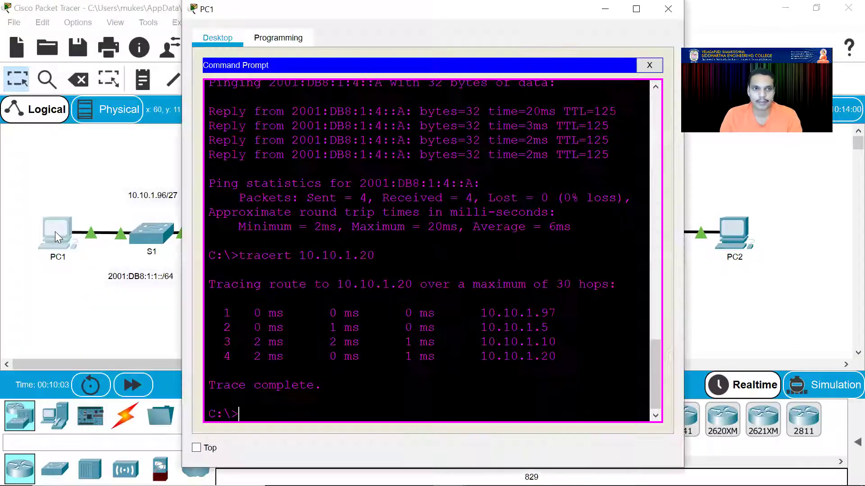
right_click(245, 412)
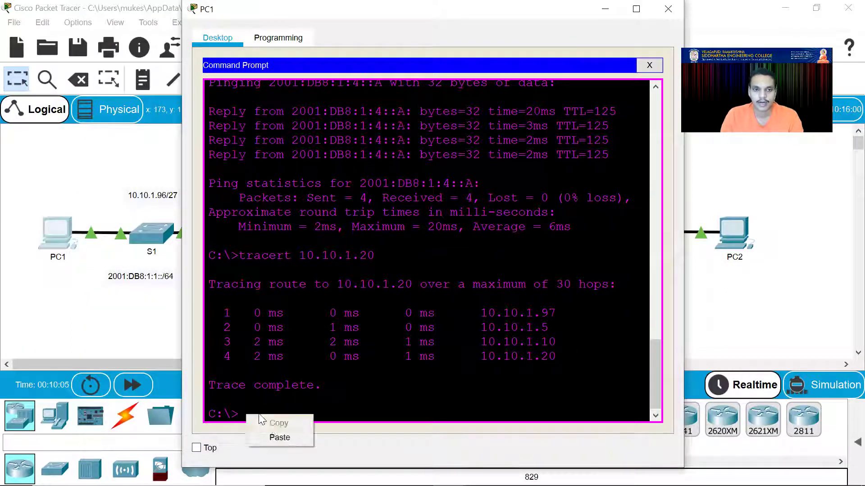
left_click(278, 438)
key("Return")
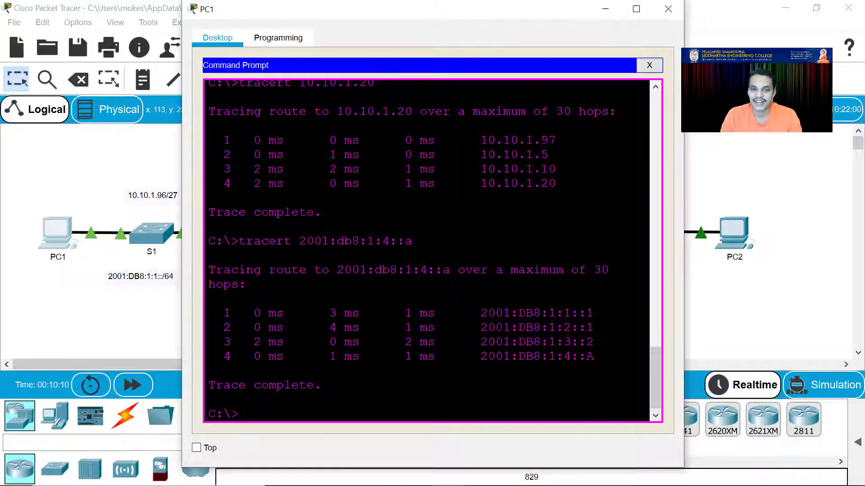
left_click(140, 329)
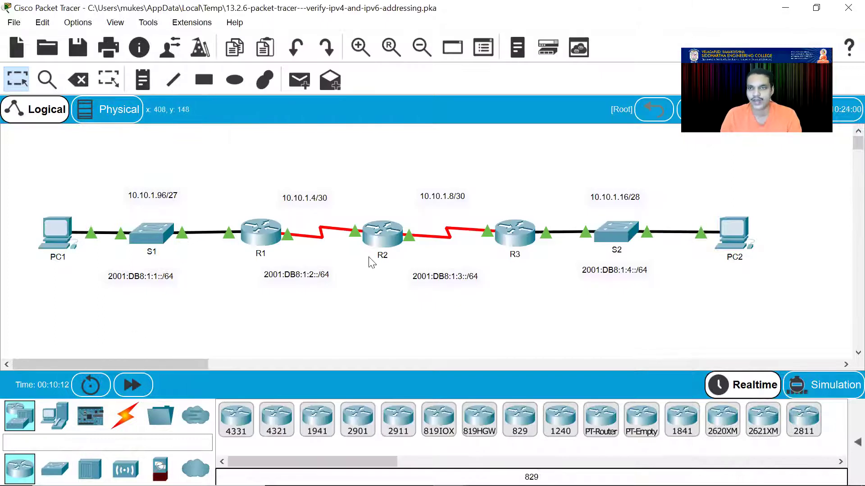